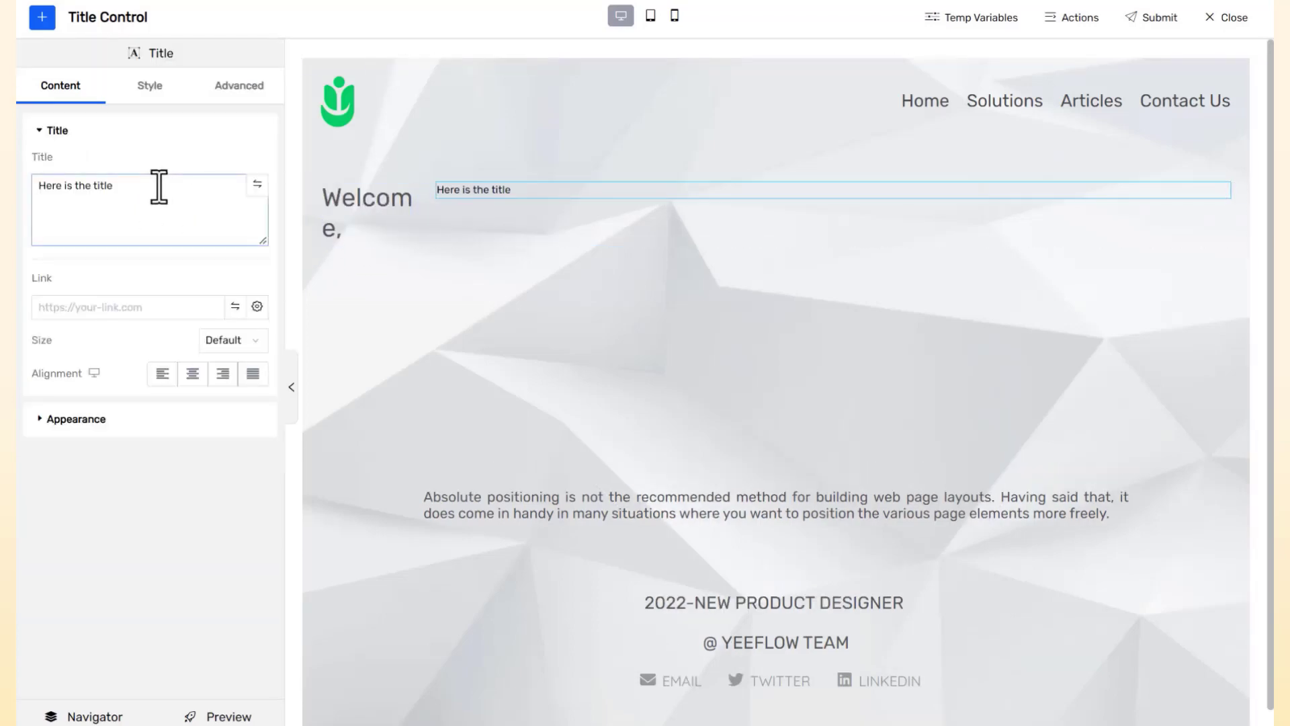
Add a Title control beside the "Welcome," heading and replace its placeholder text with NAME
left_click_drag(158, 187, 29, 184)
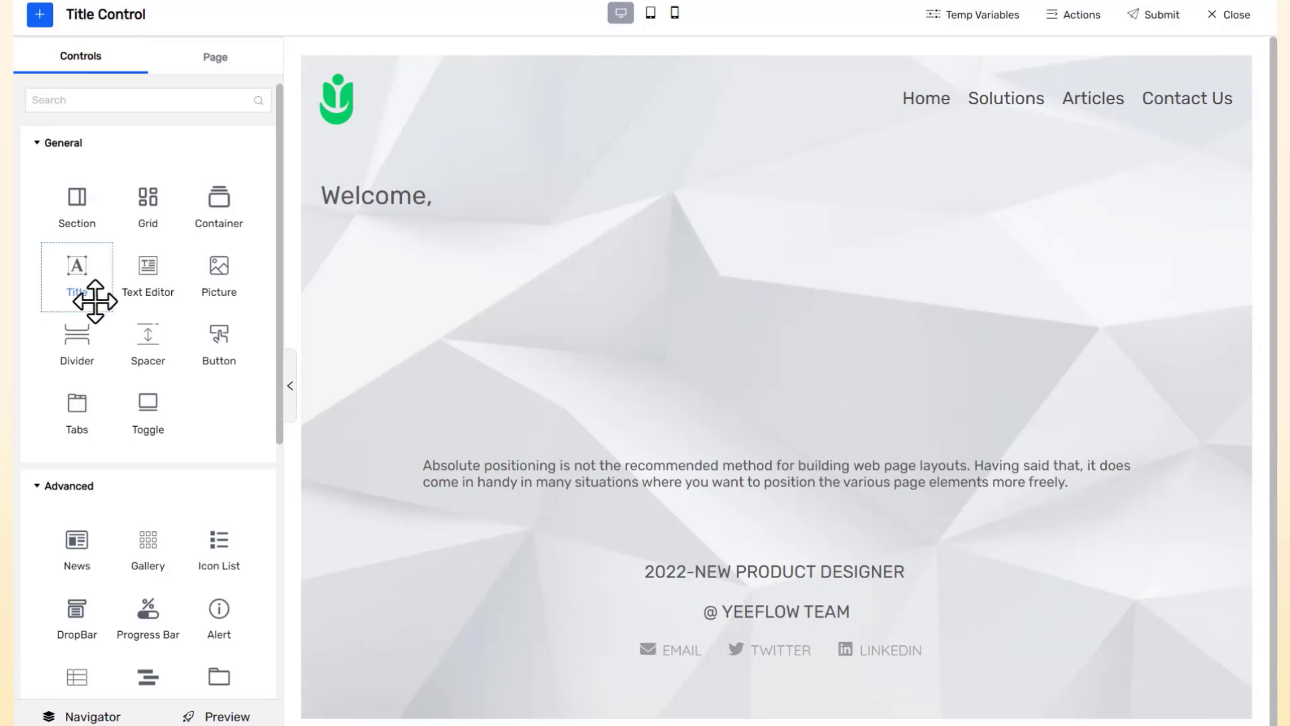
left_click_drag(94, 301, 376, 199)
left_click_drag(142, 185, 22, 192)
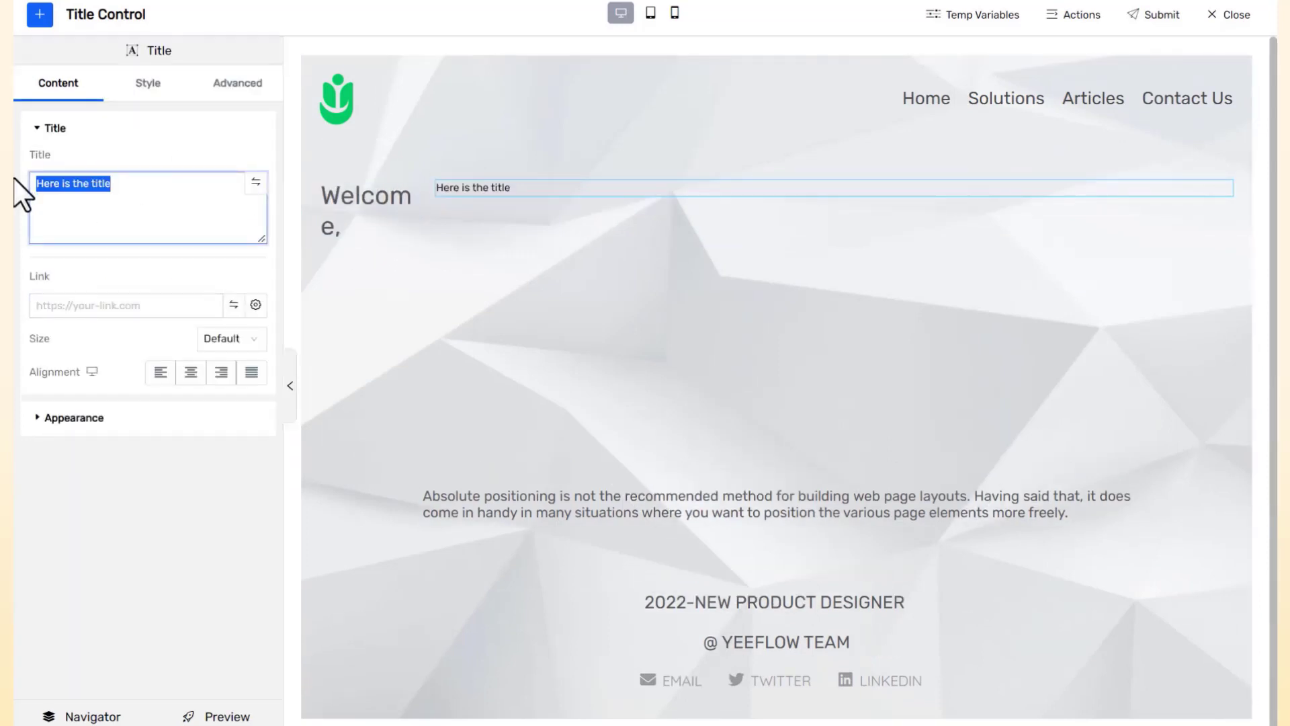
key("BackSpace")
type("NAME")
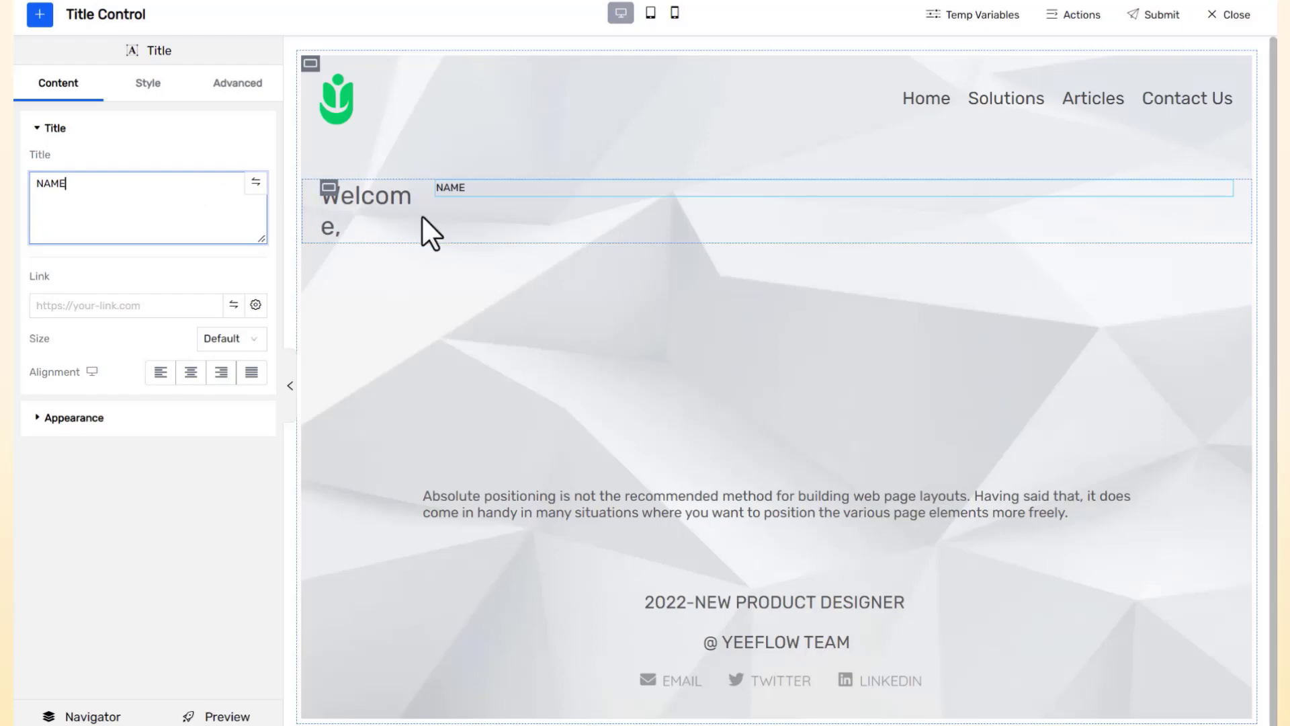
Switch the new title's text to a dynamic expression and insert the getUserAttr function
left_click(257, 183)
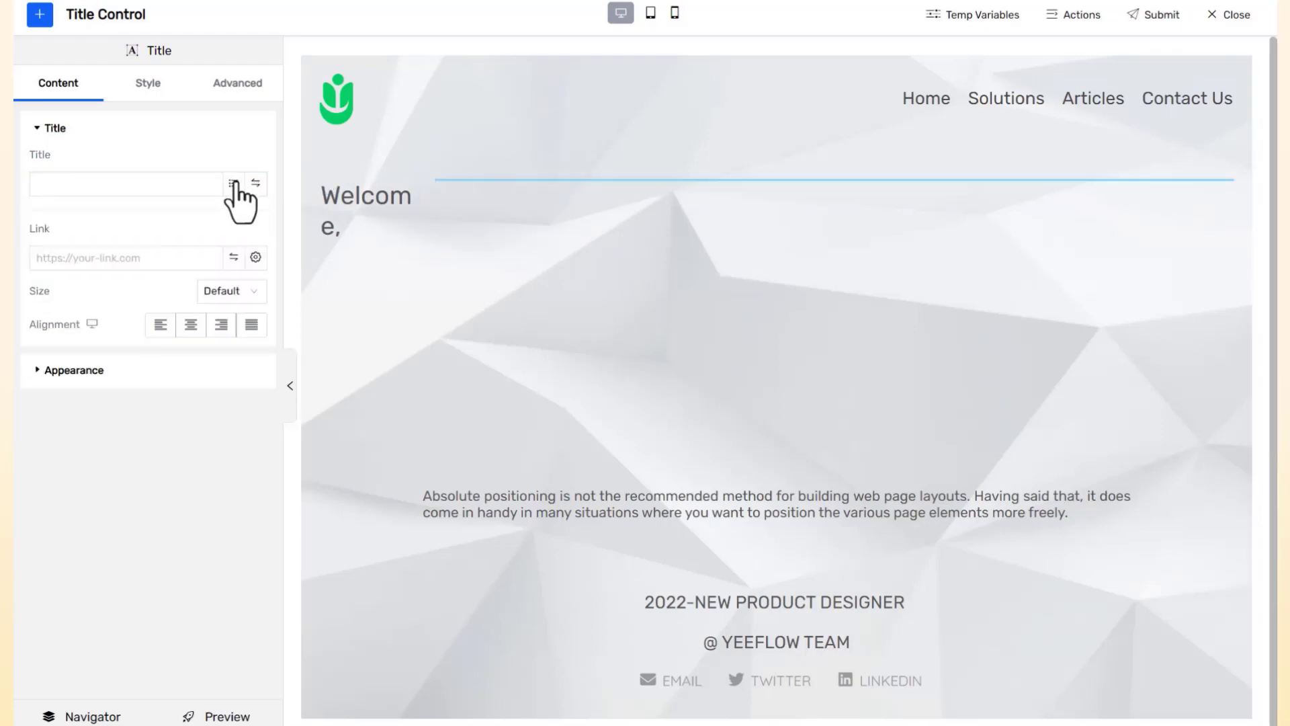
left_click(234, 183)
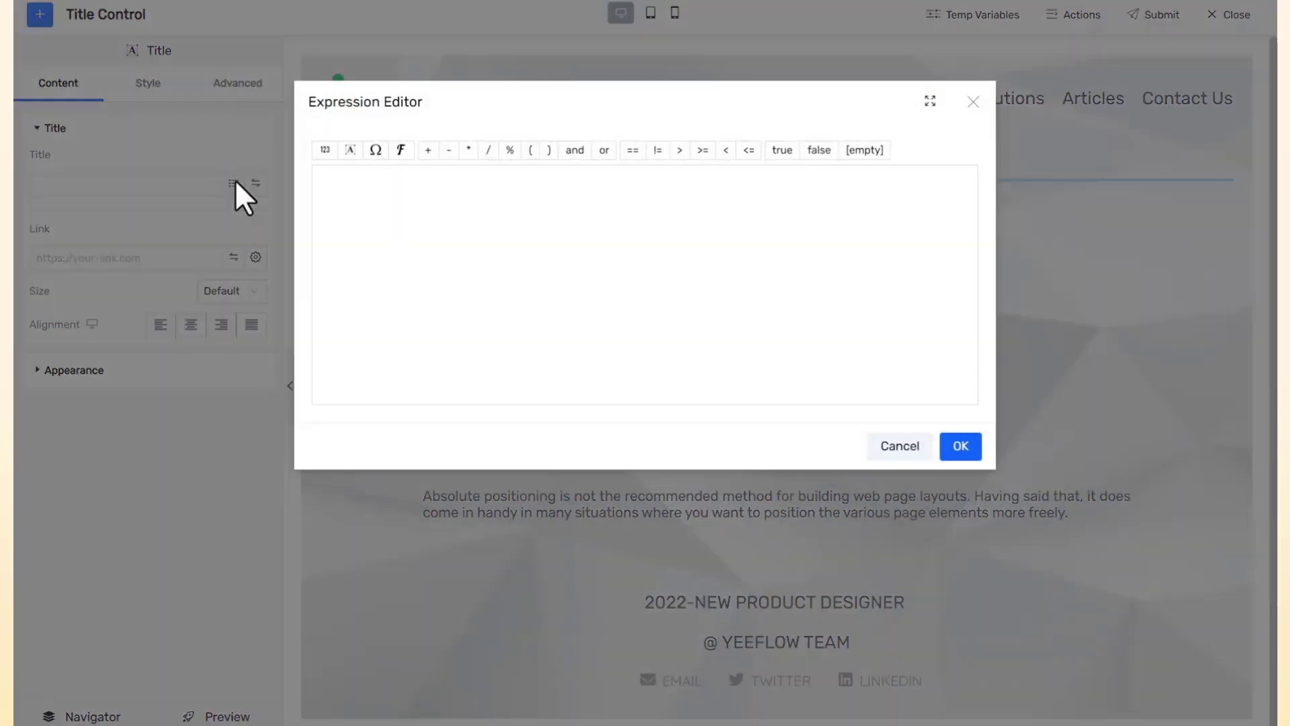
left_click(402, 151)
scroll(287, 346, "down", 5)
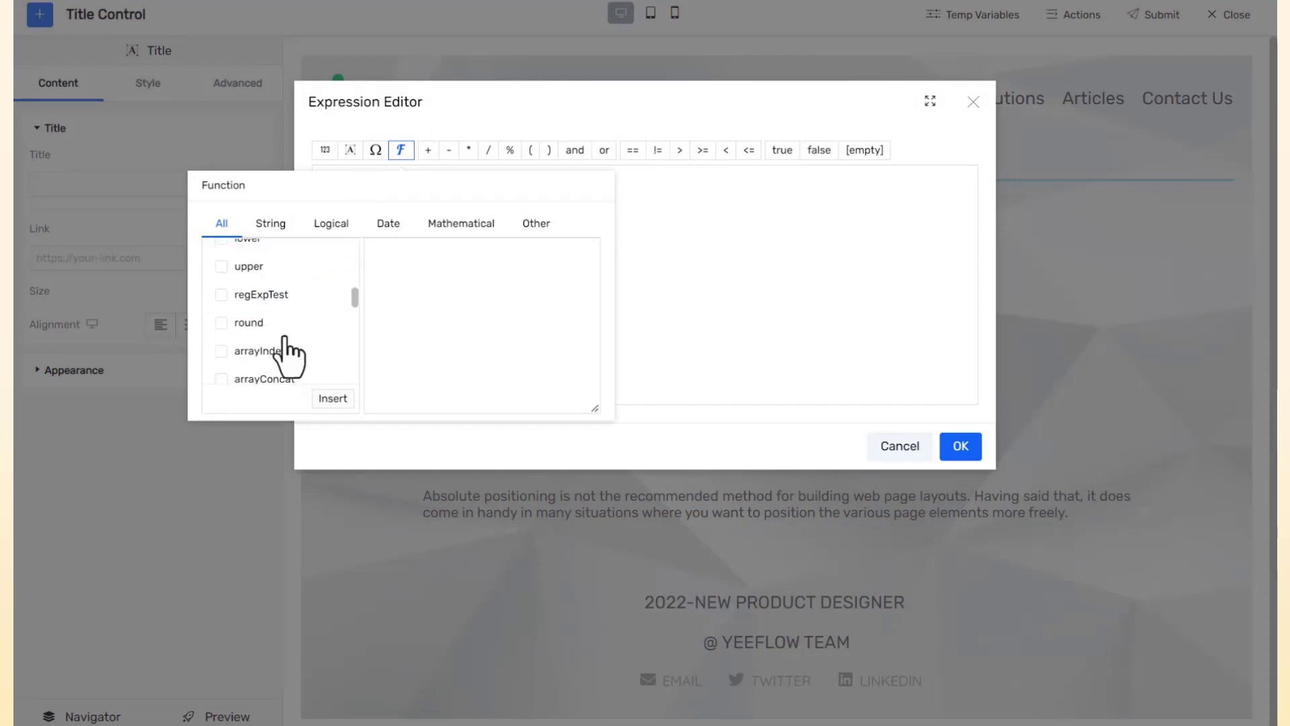
scroll(288, 346, "down", 3)
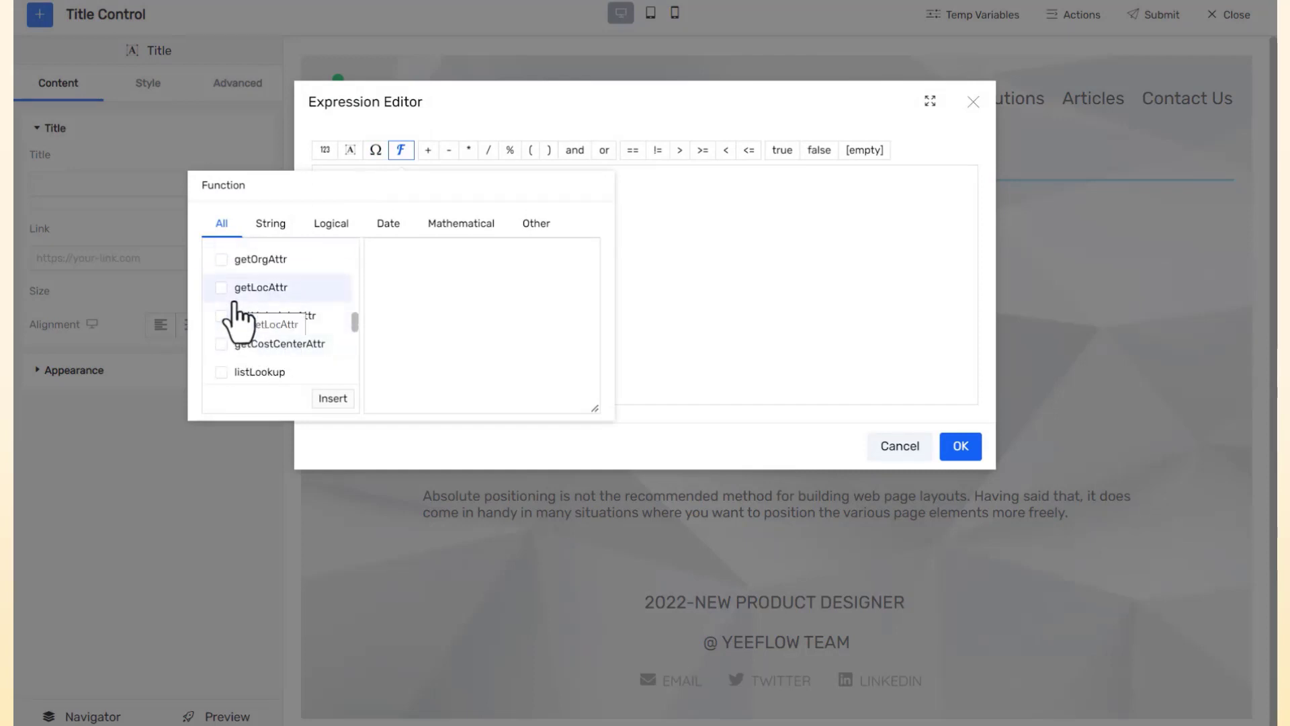
scroll(235, 309, "up", 4)
scroll(245, 303, "down", 4)
scroll(248, 308, "up", 2)
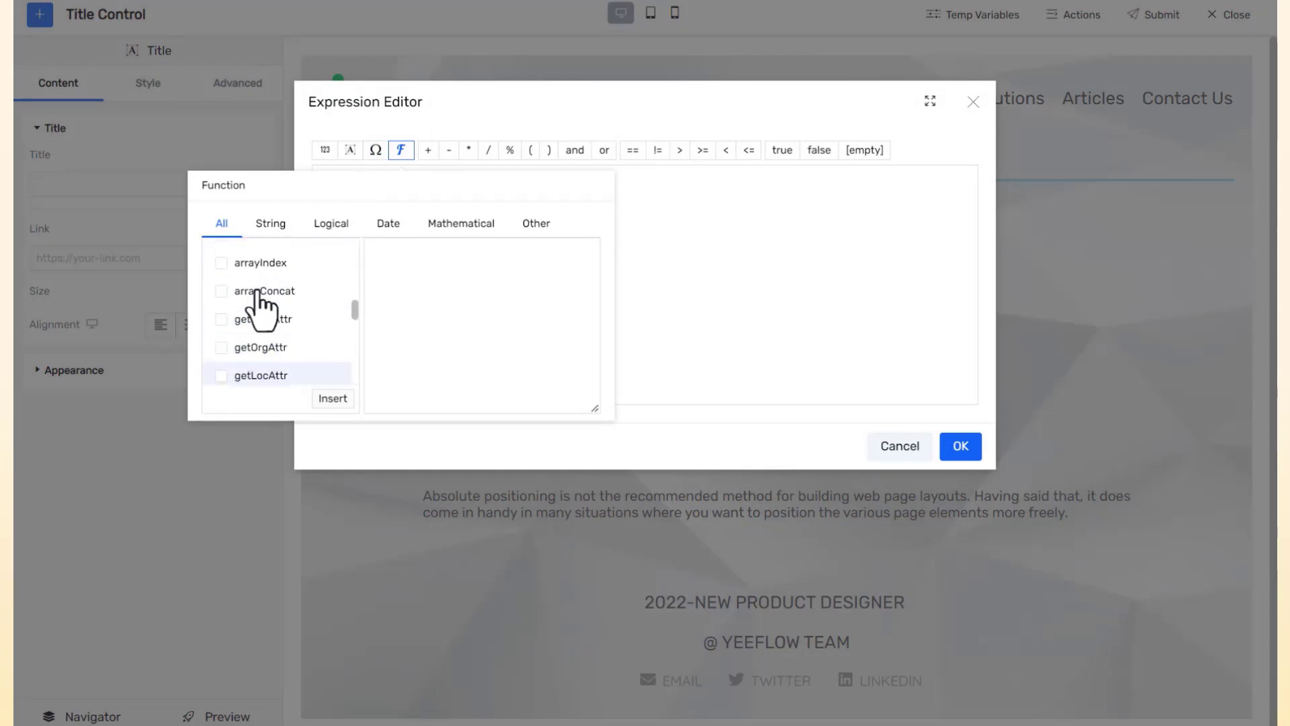
left_click(242, 319)
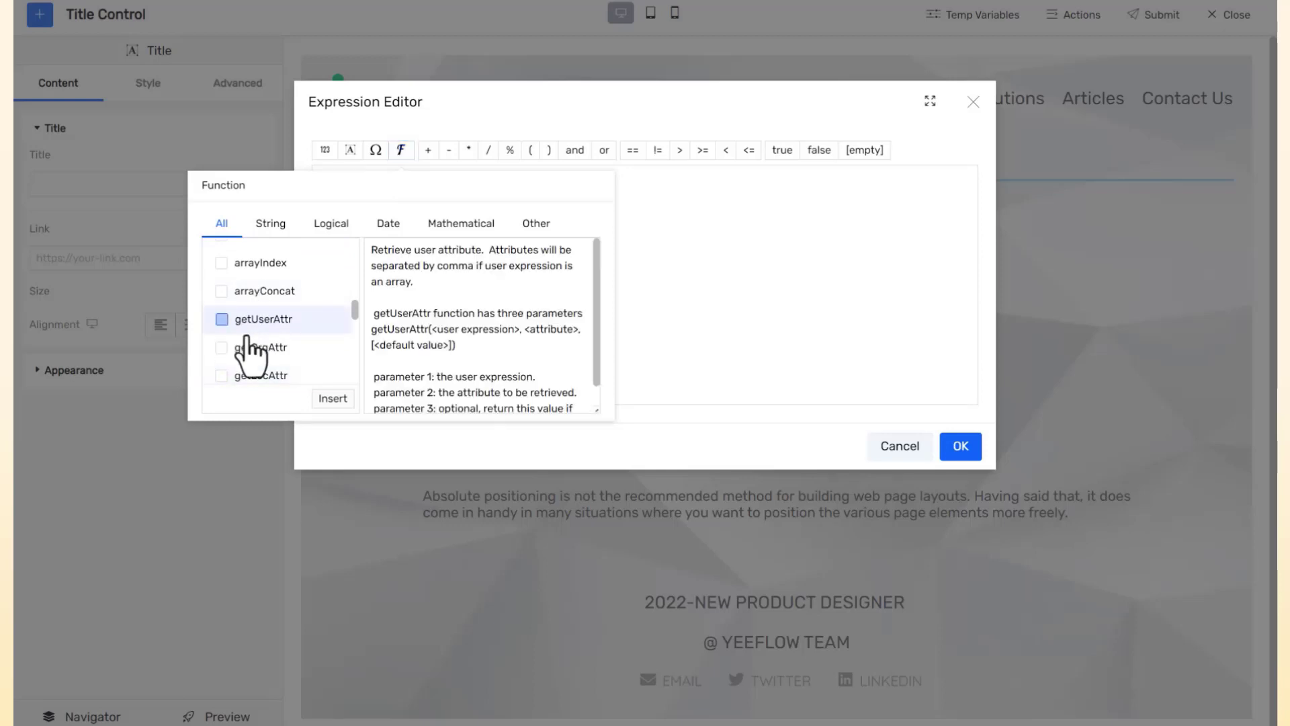
left_click(332, 398)
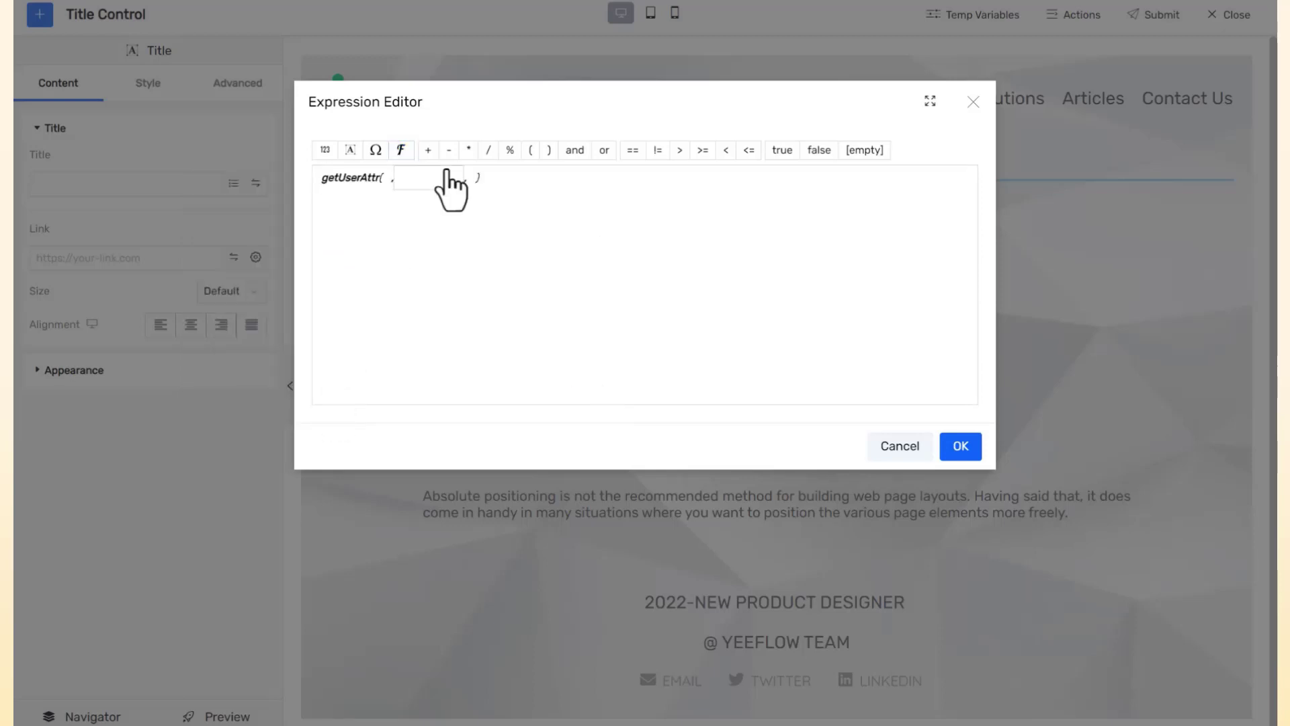
Fill getUserAttr with Current User and the Name attribute, apply the expression, and preview the page
left_click(375, 151)
left_click(382, 223)
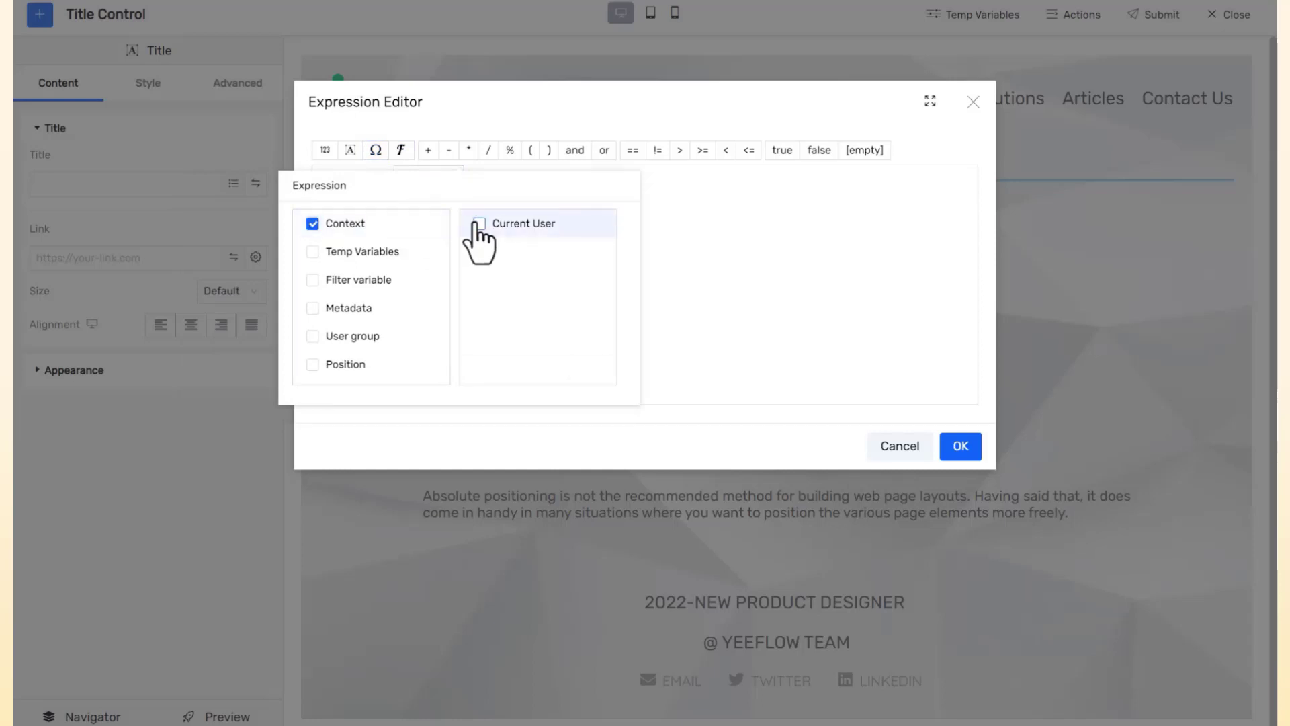
left_click(470, 226)
left_click(591, 371)
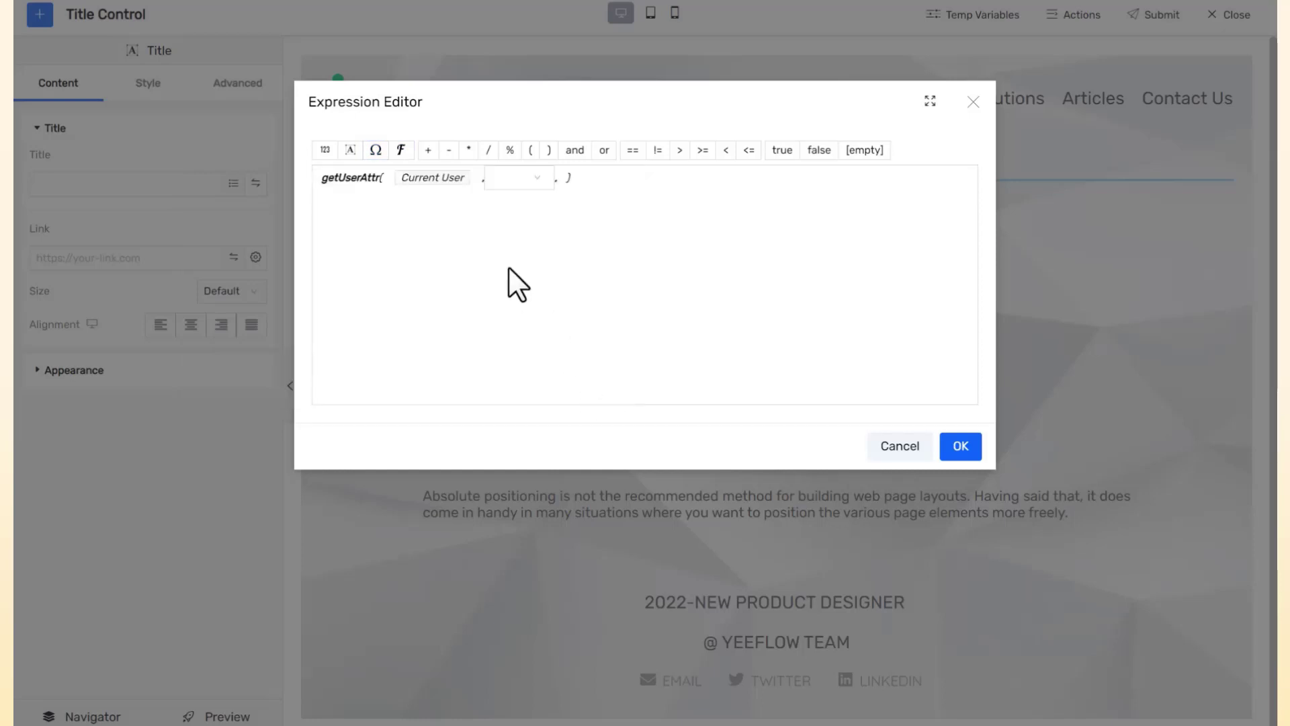
left_click(523, 183)
left_click(531, 204)
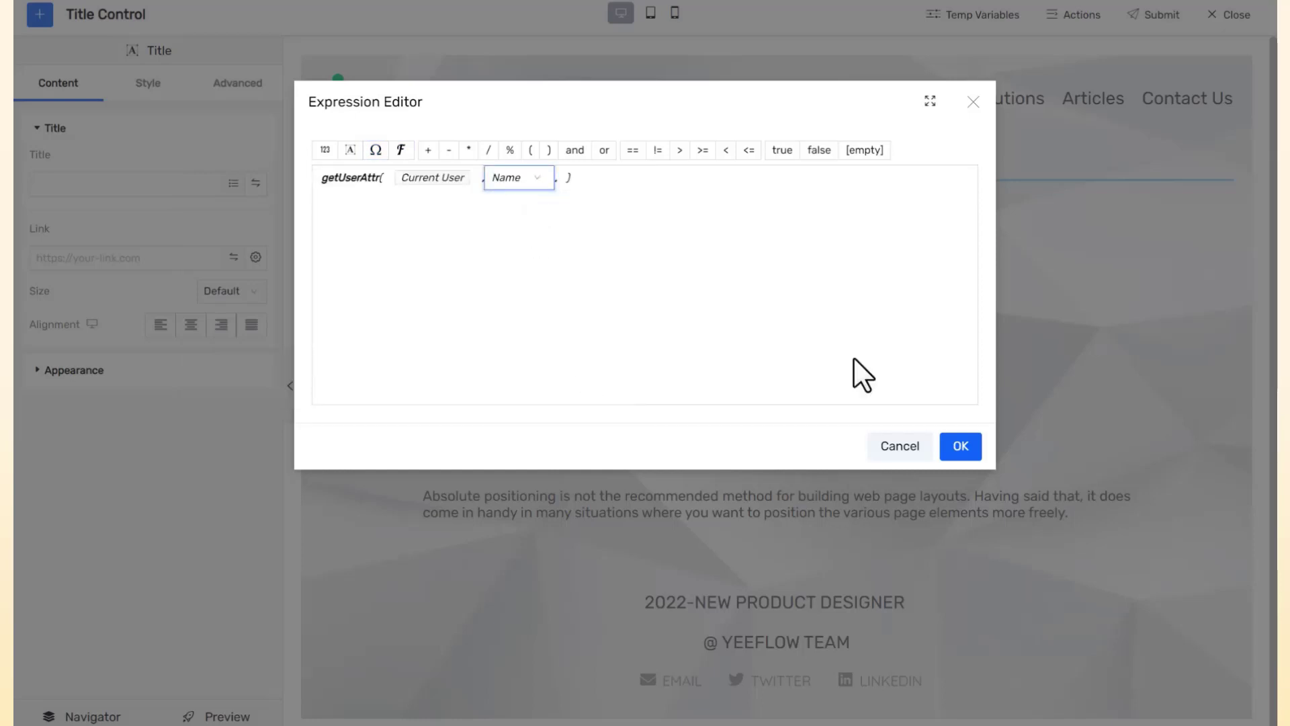
left_click(965, 445)
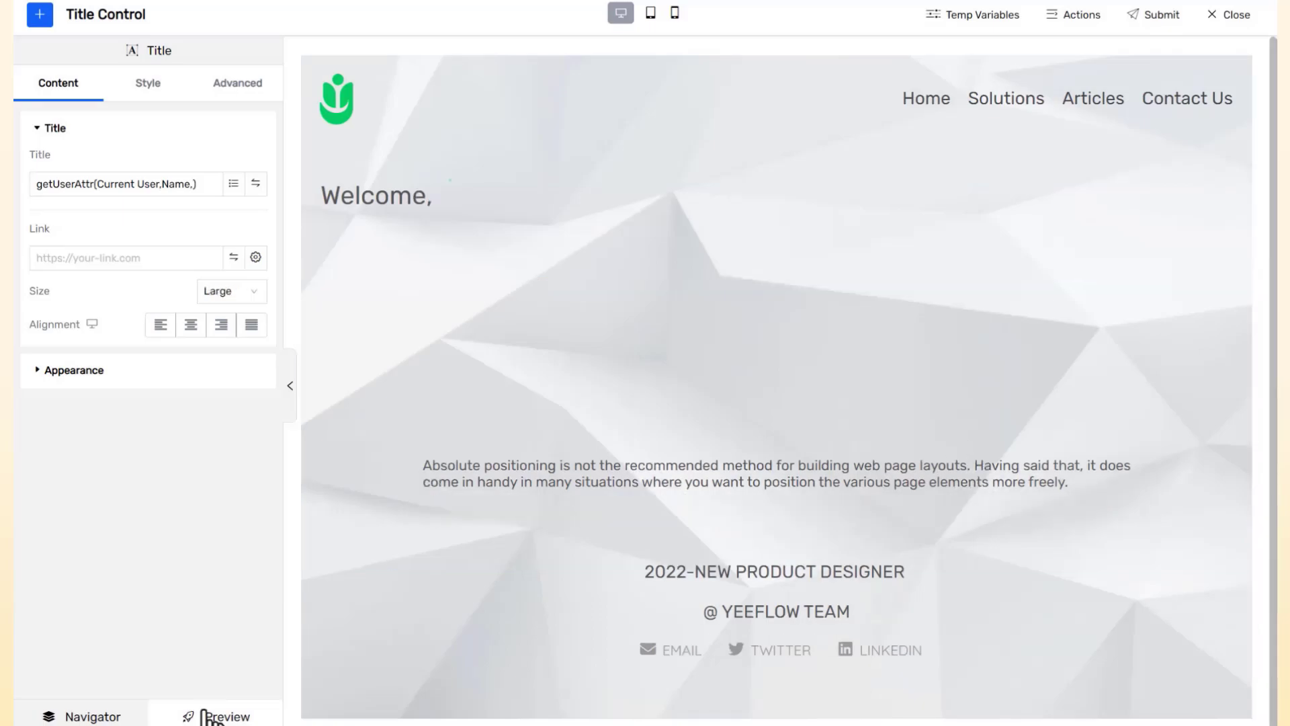
left_click(209, 716)
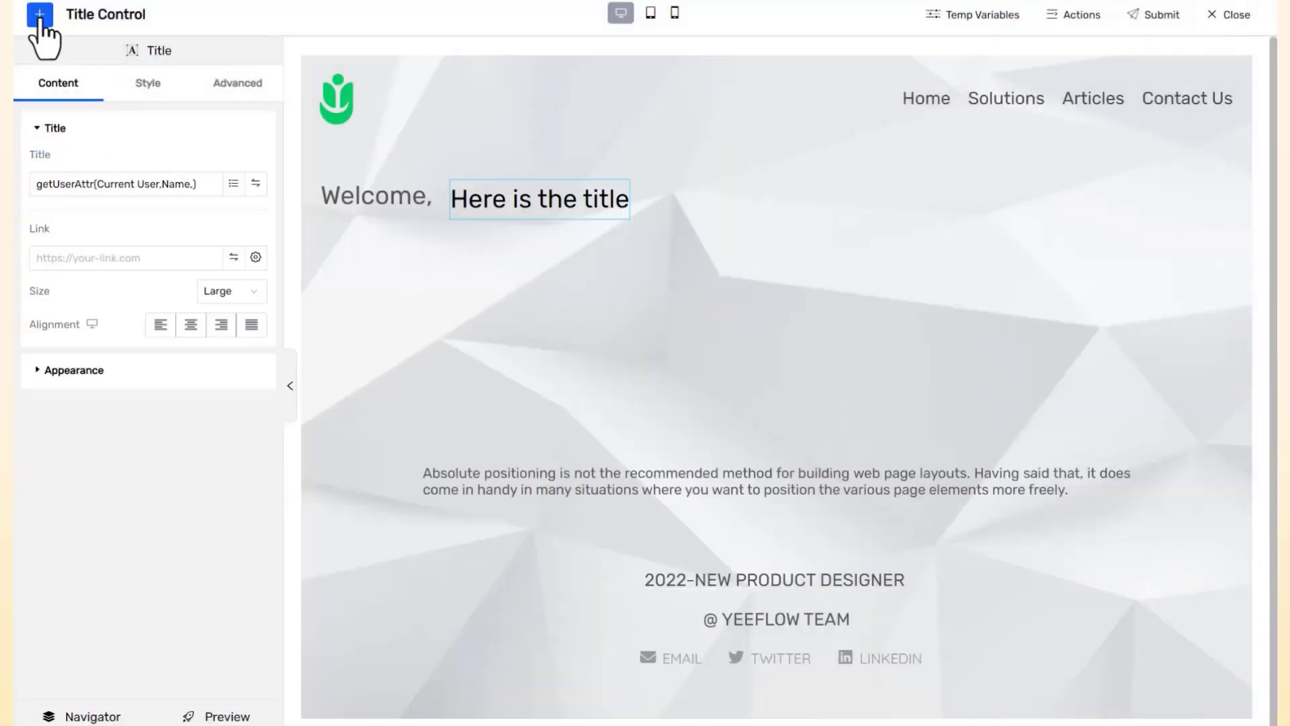
Add another Title control above the body paragraph and set its text to COMPANY NAME
left_click(41, 14)
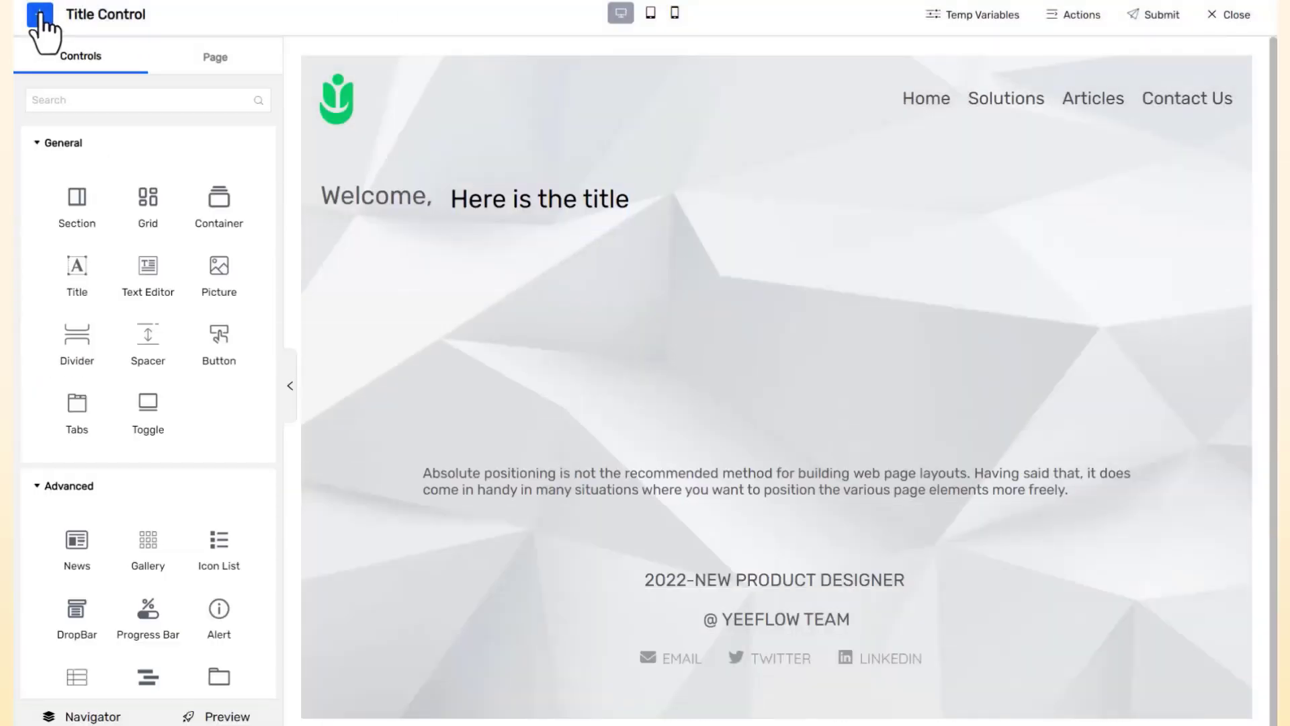
left_click_drag(101, 307, 676, 464)
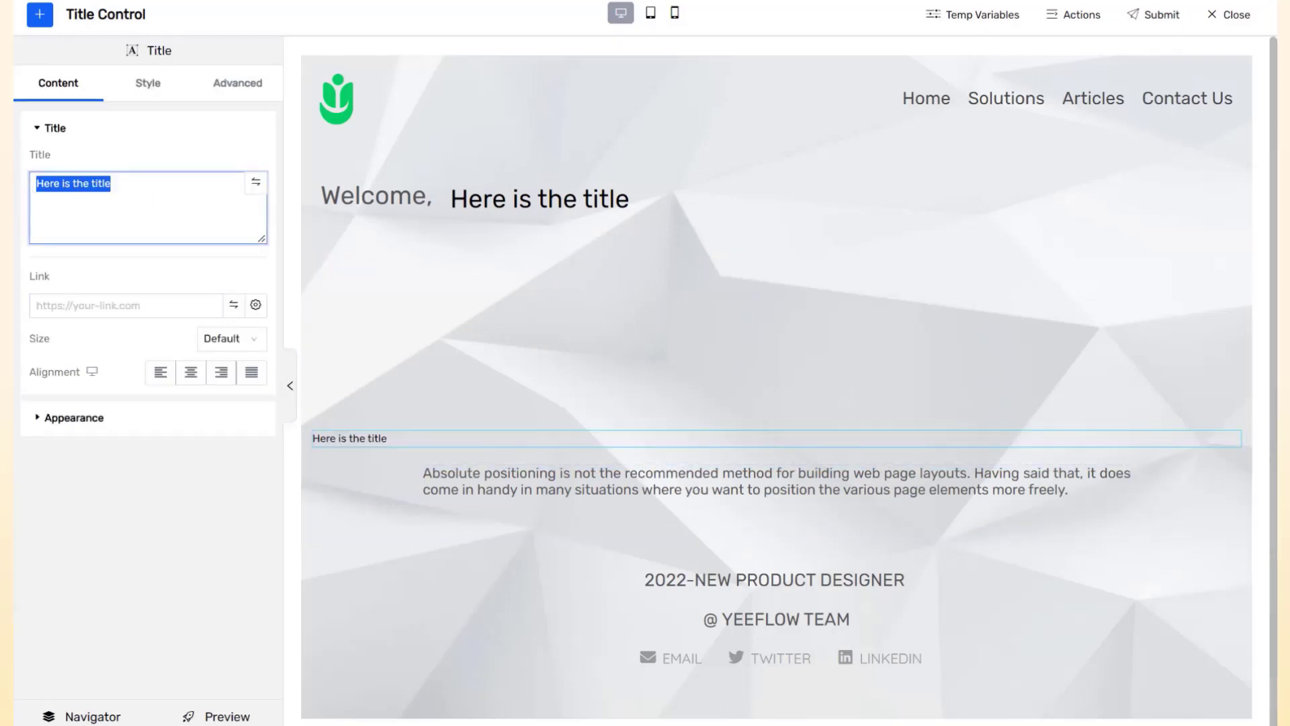
type("COMPANY NAME")
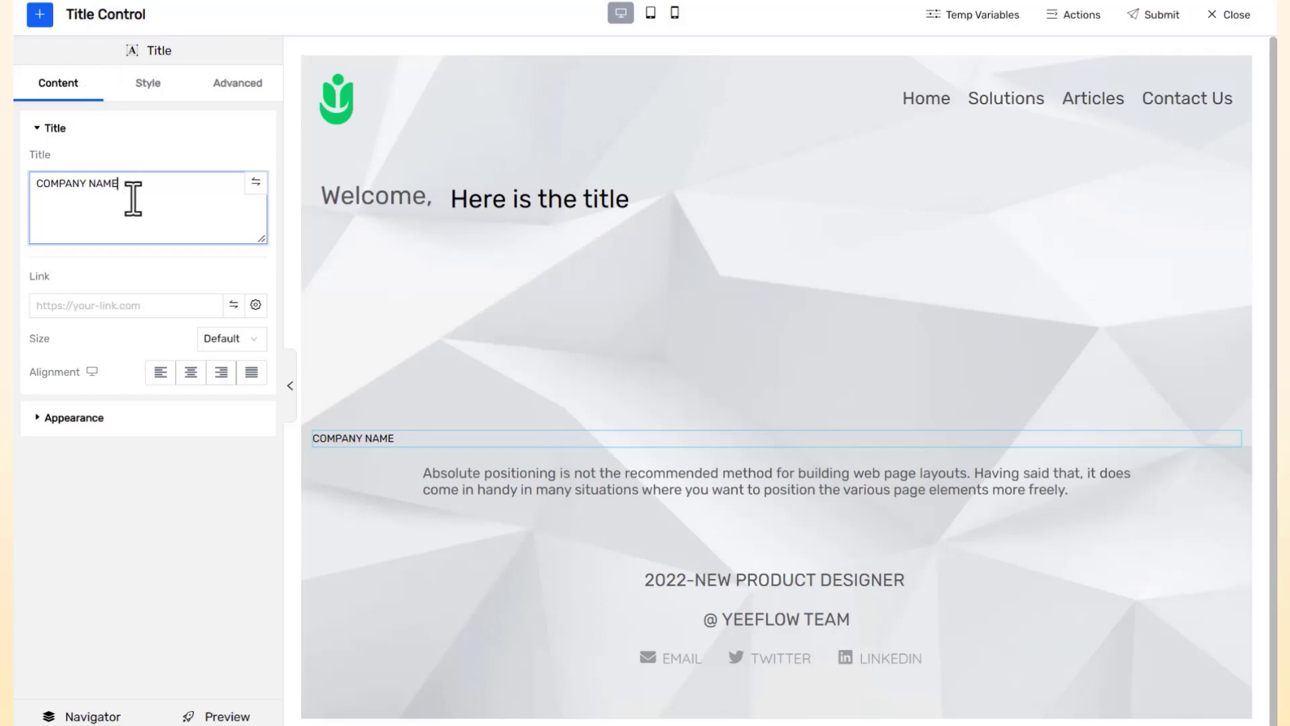
left_click(124, 306)
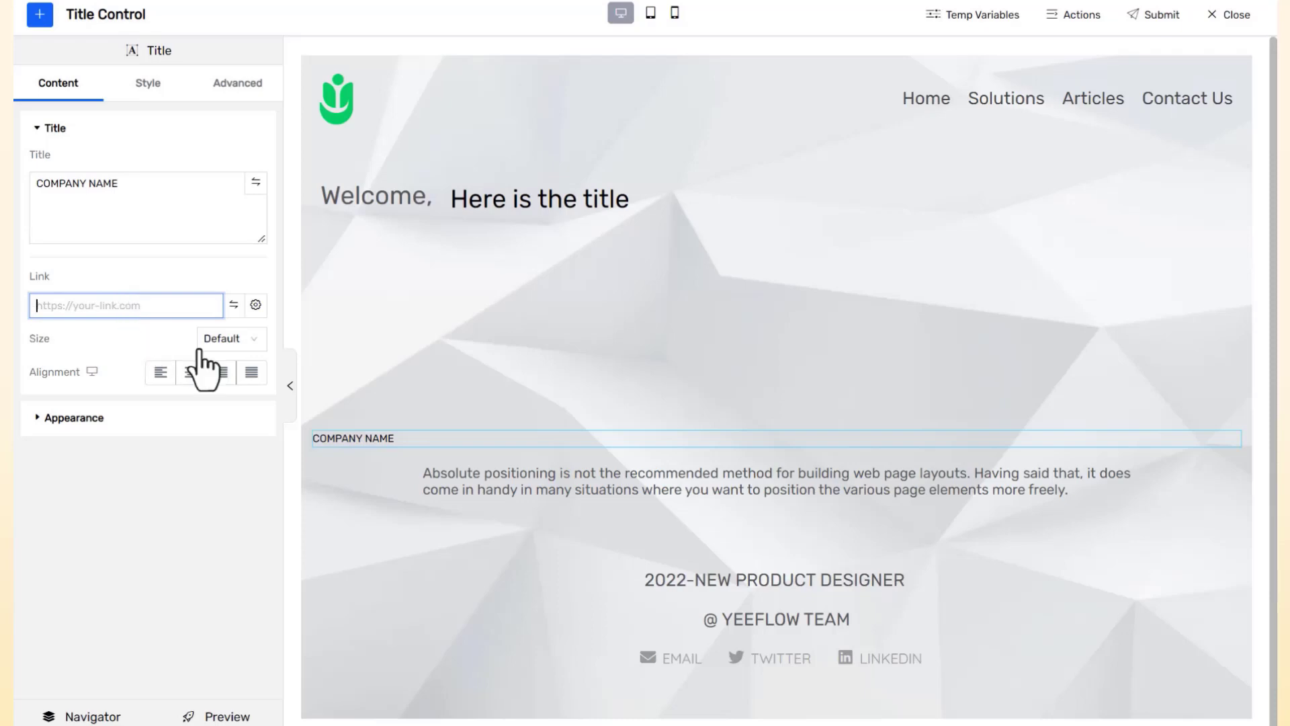
Set the COMPANY NAME title's size to XXL and its alignment to center
left_click(240, 340)
left_click(220, 448)
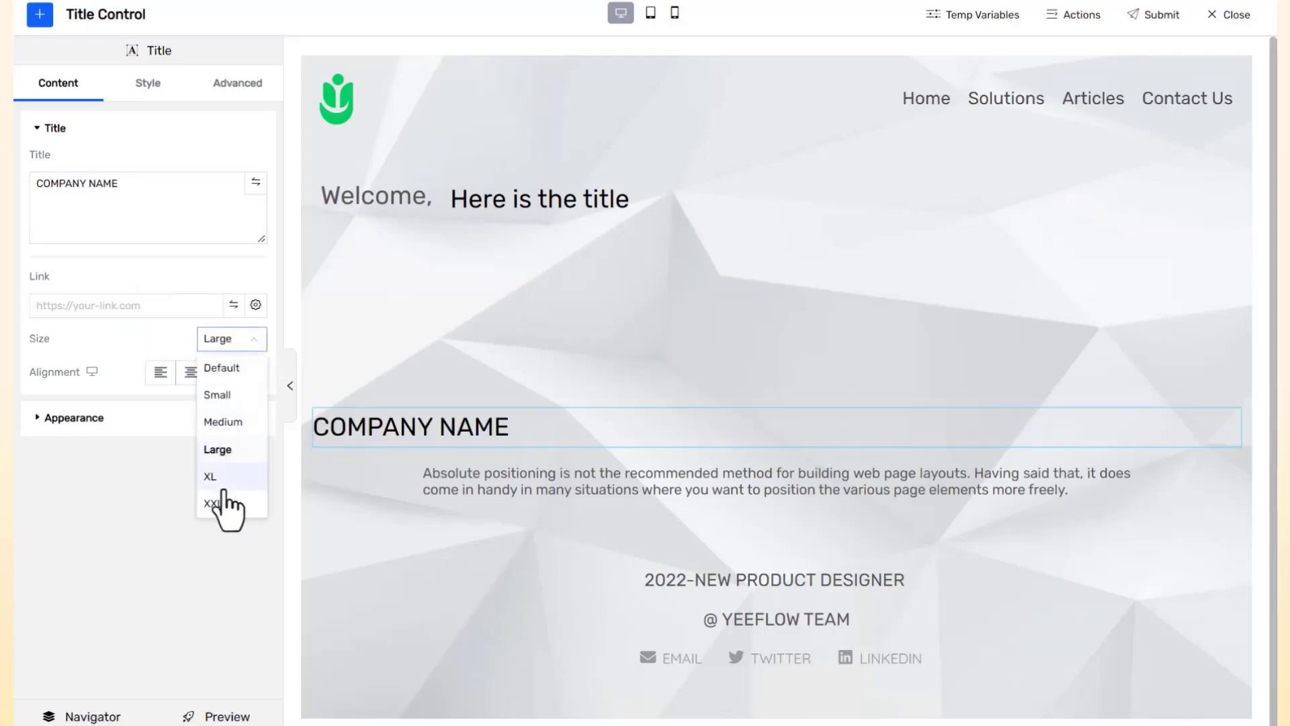
left_click(225, 505)
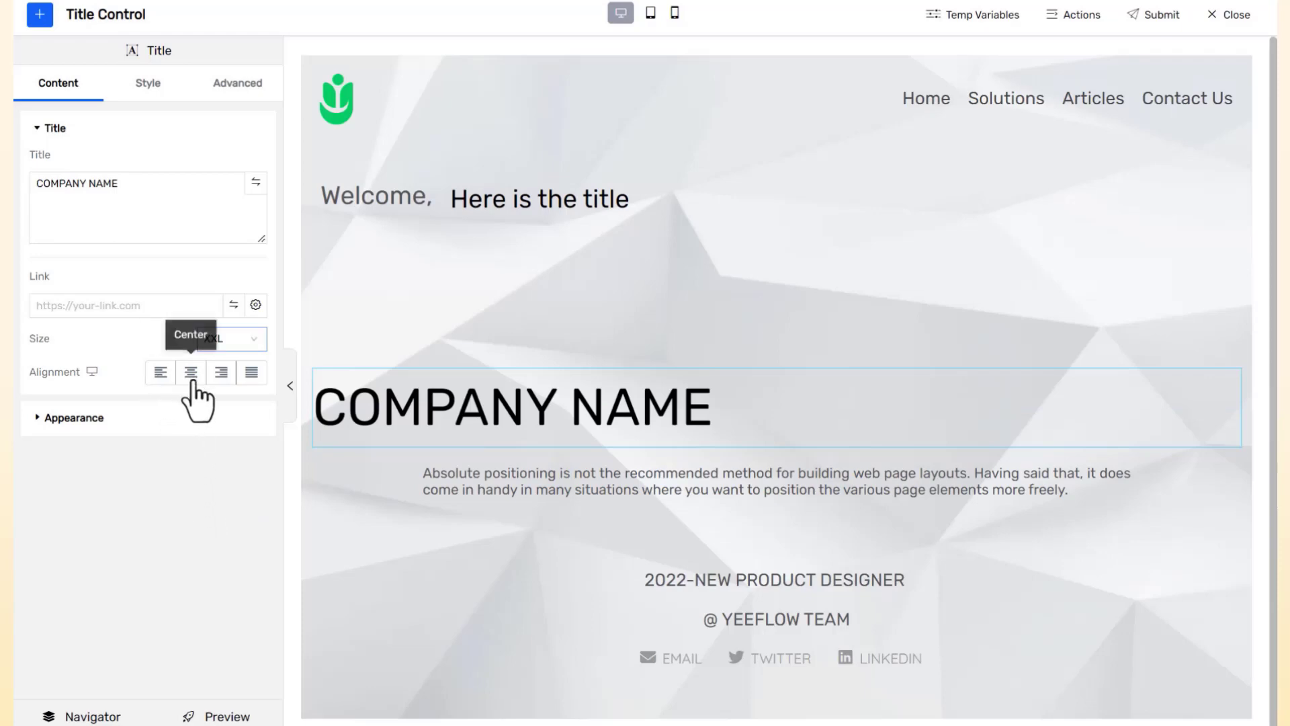
left_click(191, 373)
left_click(216, 380)
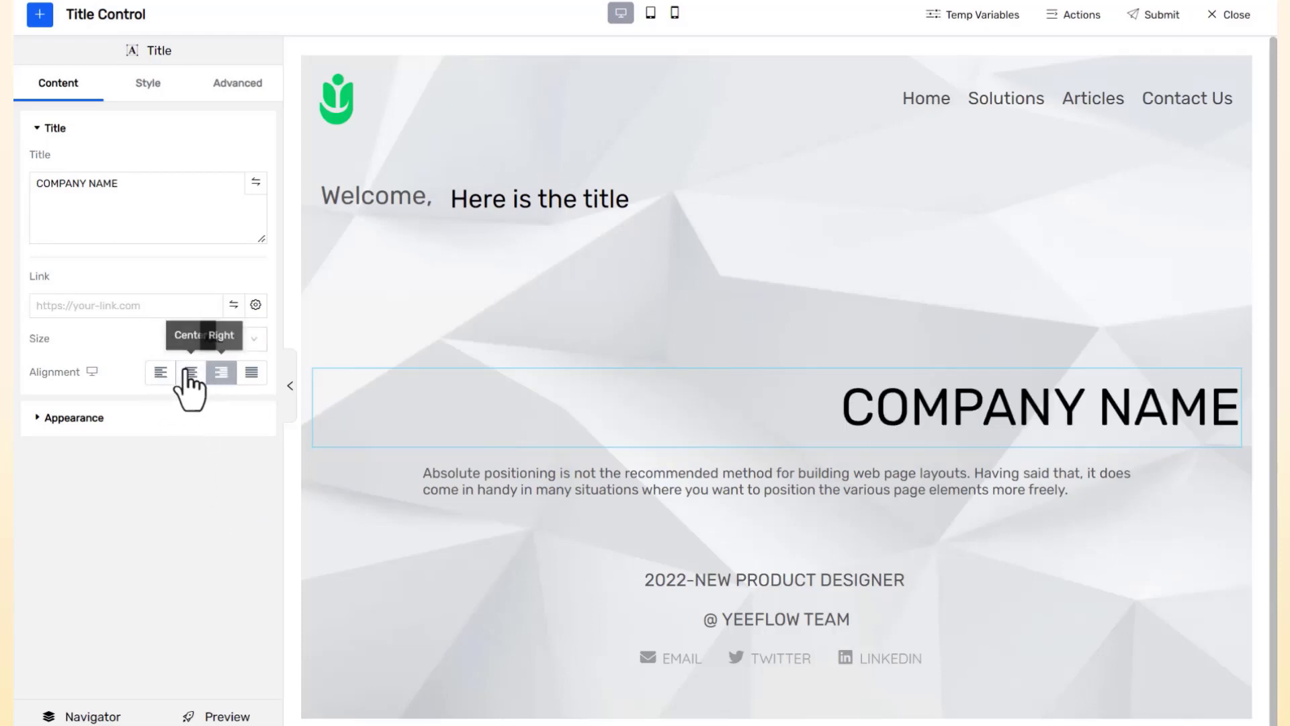
left_click(190, 382)
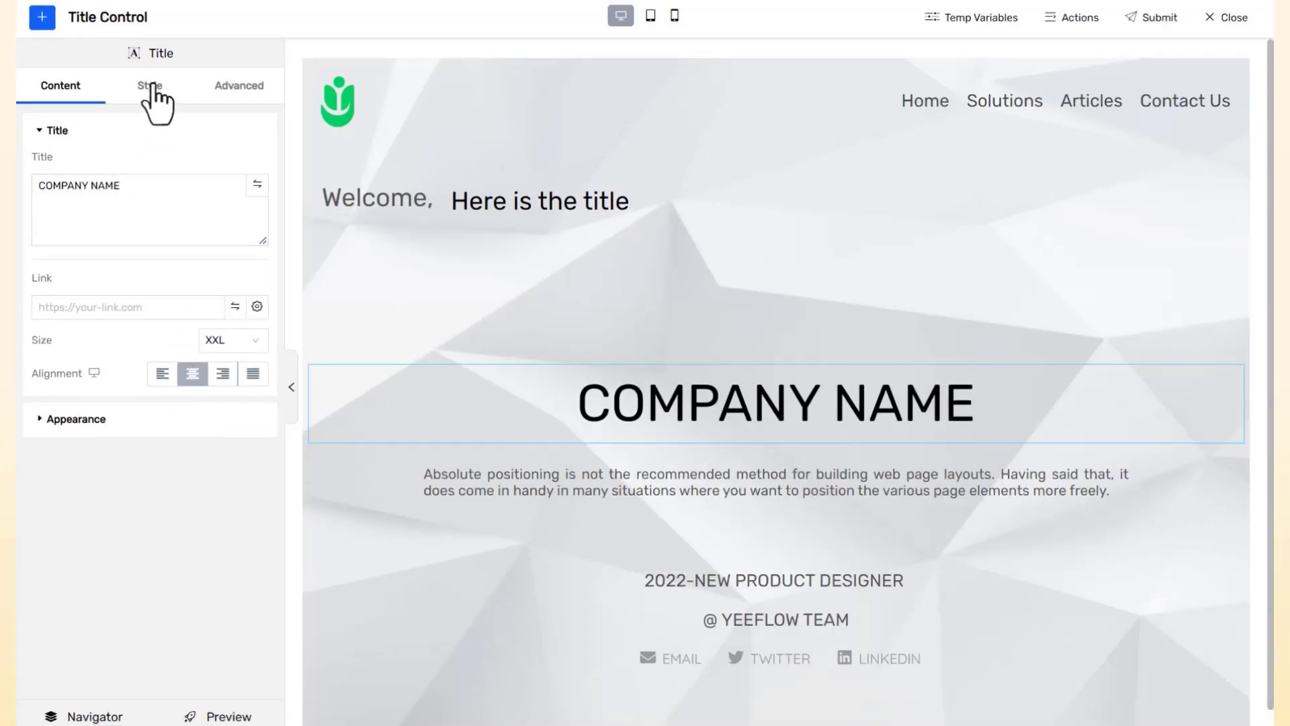
Set the COMPANY NAME title's text color to hex 575757
left_click(151, 87)
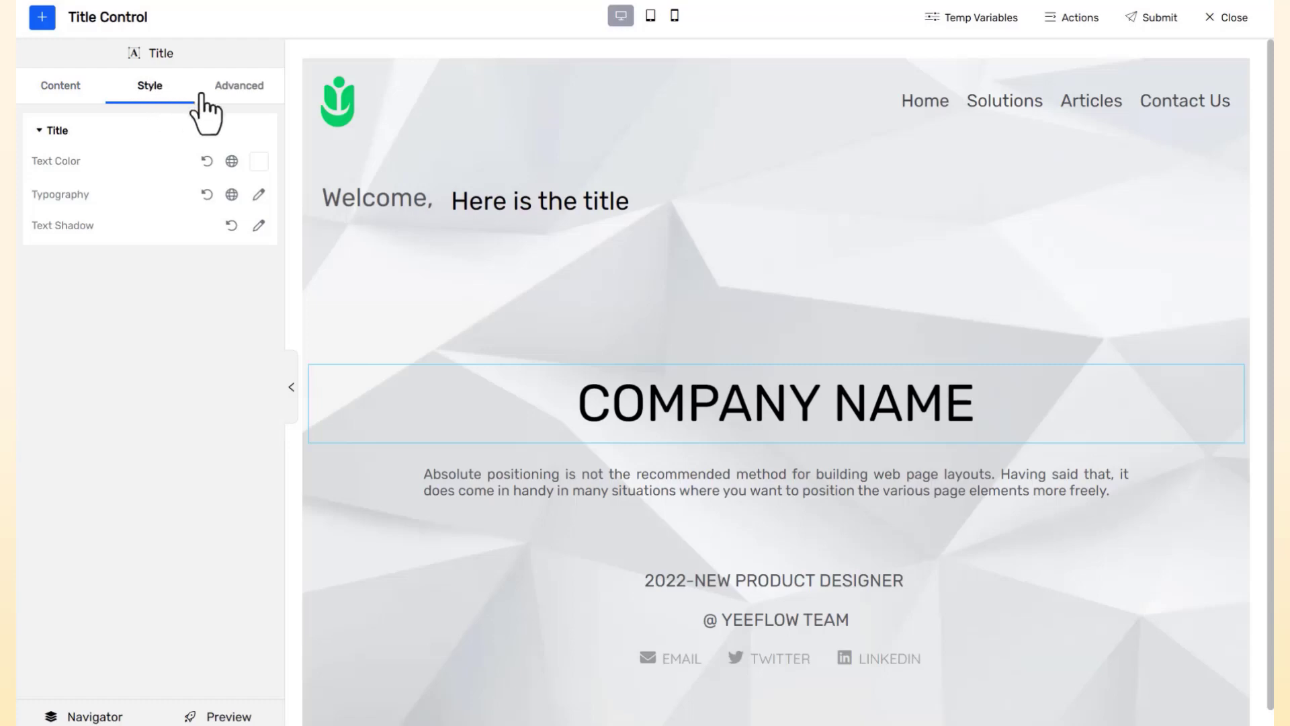
left_click(257, 164)
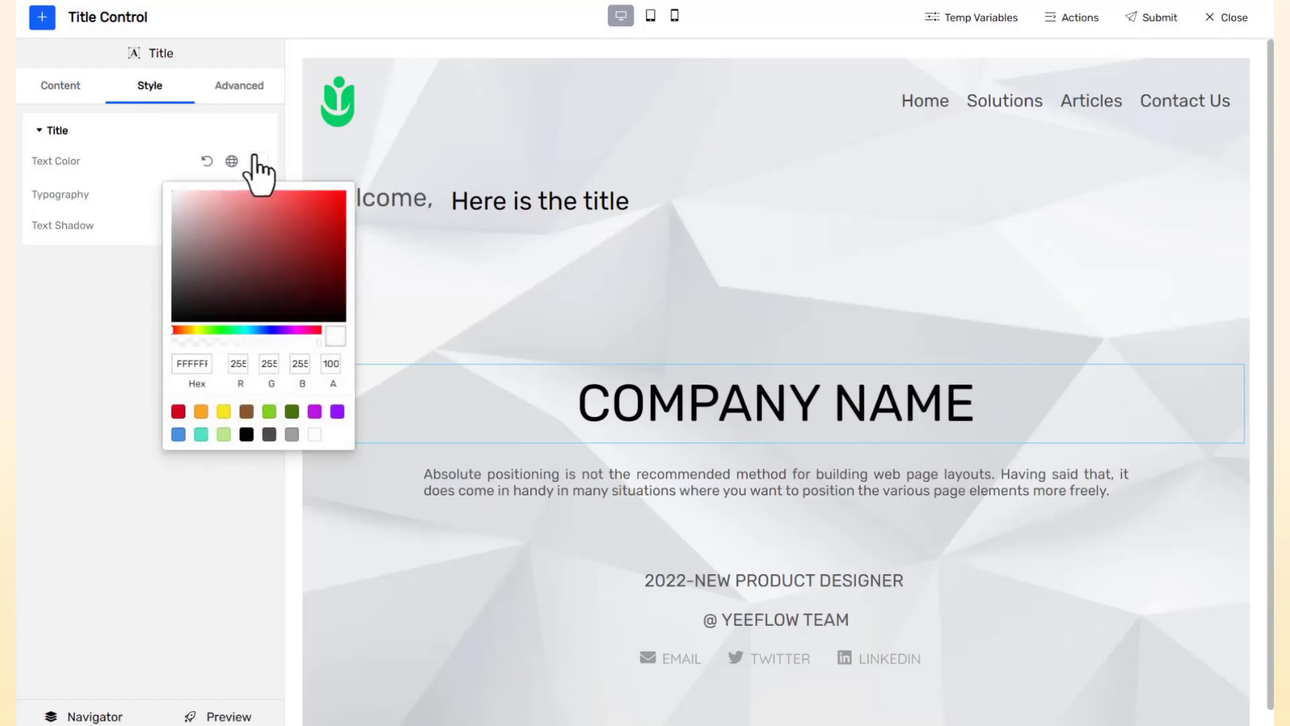
left_click_drag(179, 363, 236, 369)
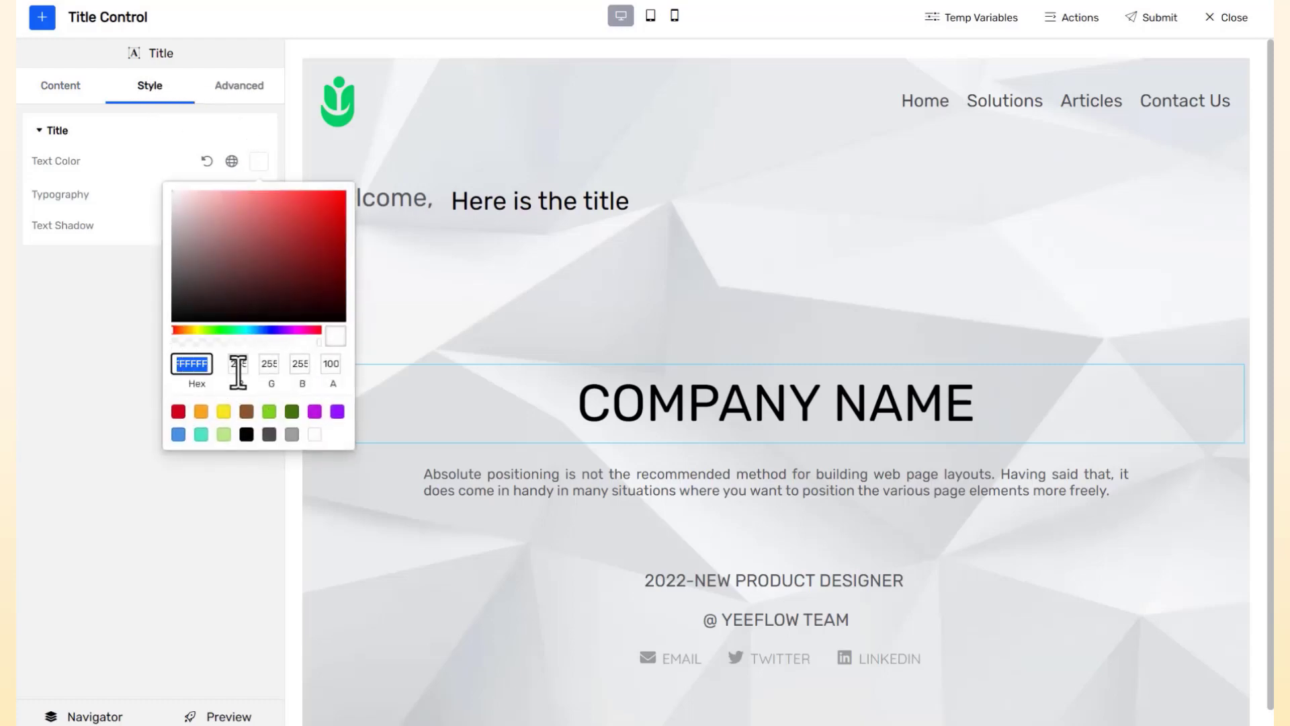
type("575757")
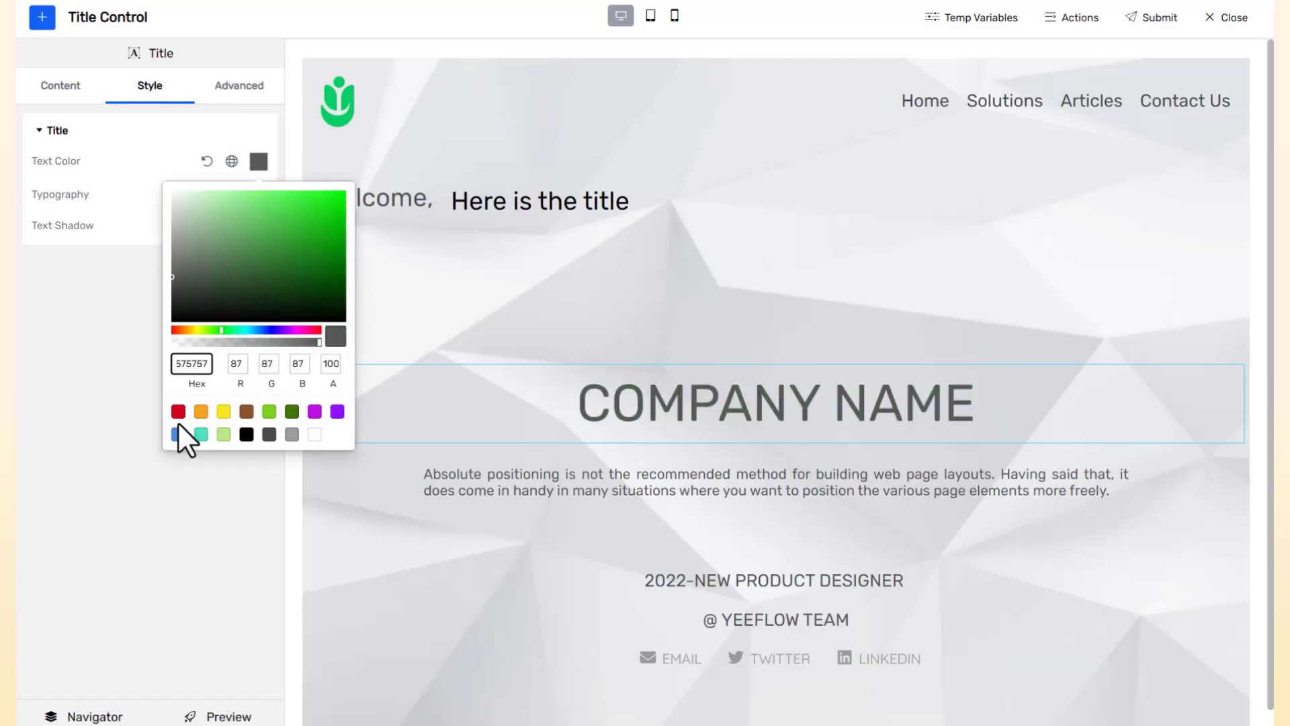
left_click(111, 397)
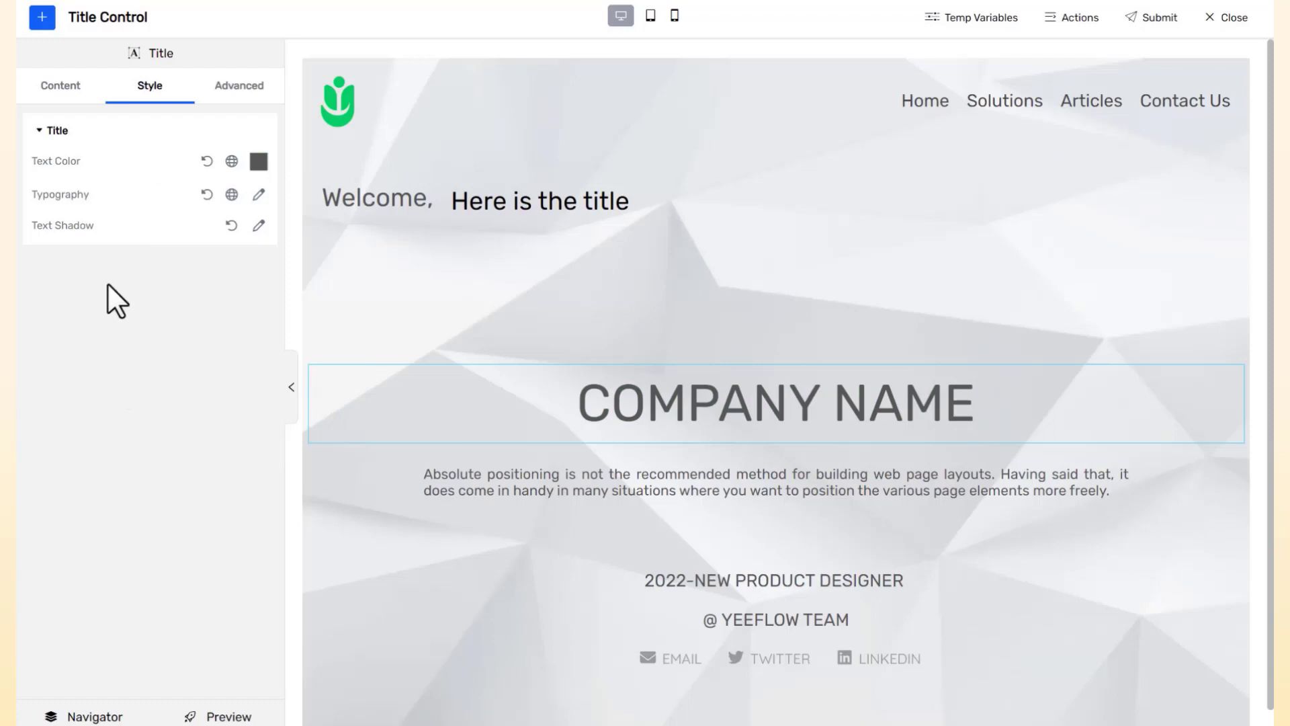
Try several font families on the COMPANY NAME title, including Times New Roman and Arbutus, and settle on Andada
left_click(261, 197)
left_click(229, 229)
left_click(217, 449)
left_click(237, 228)
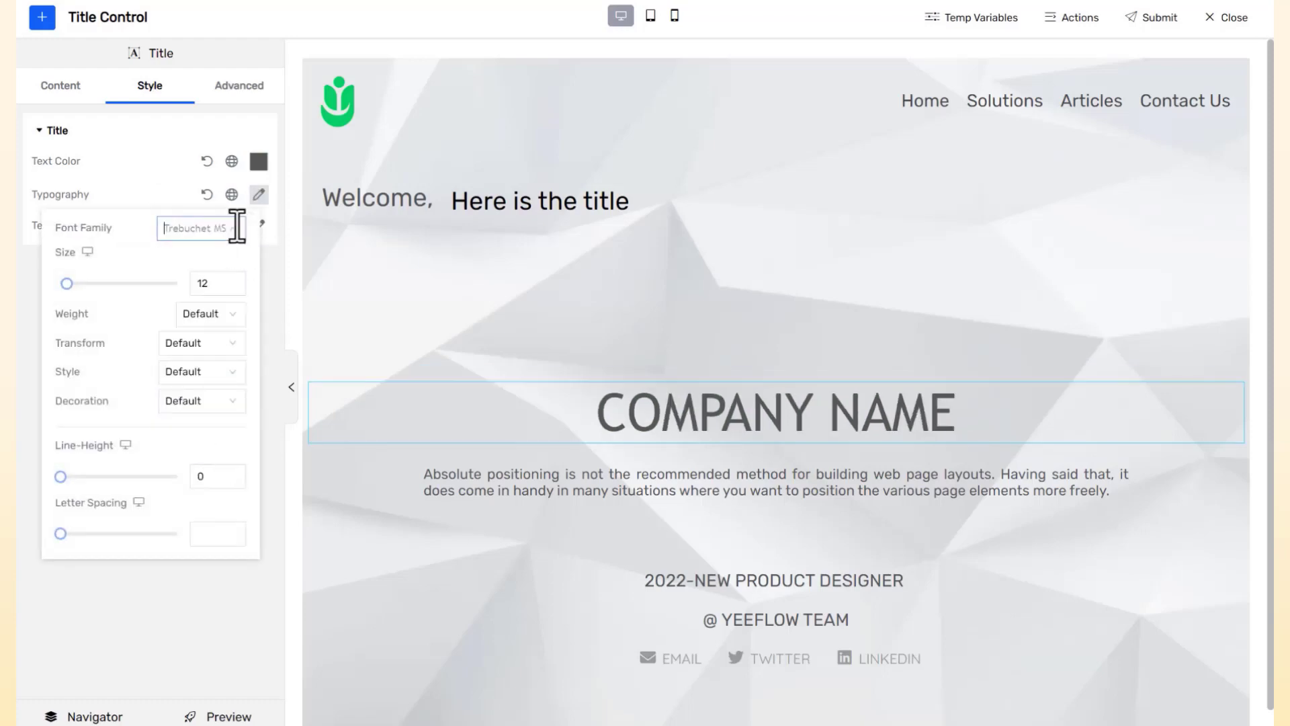
left_click(232, 319)
left_click(235, 229)
scroll(217, 411, "down", 8)
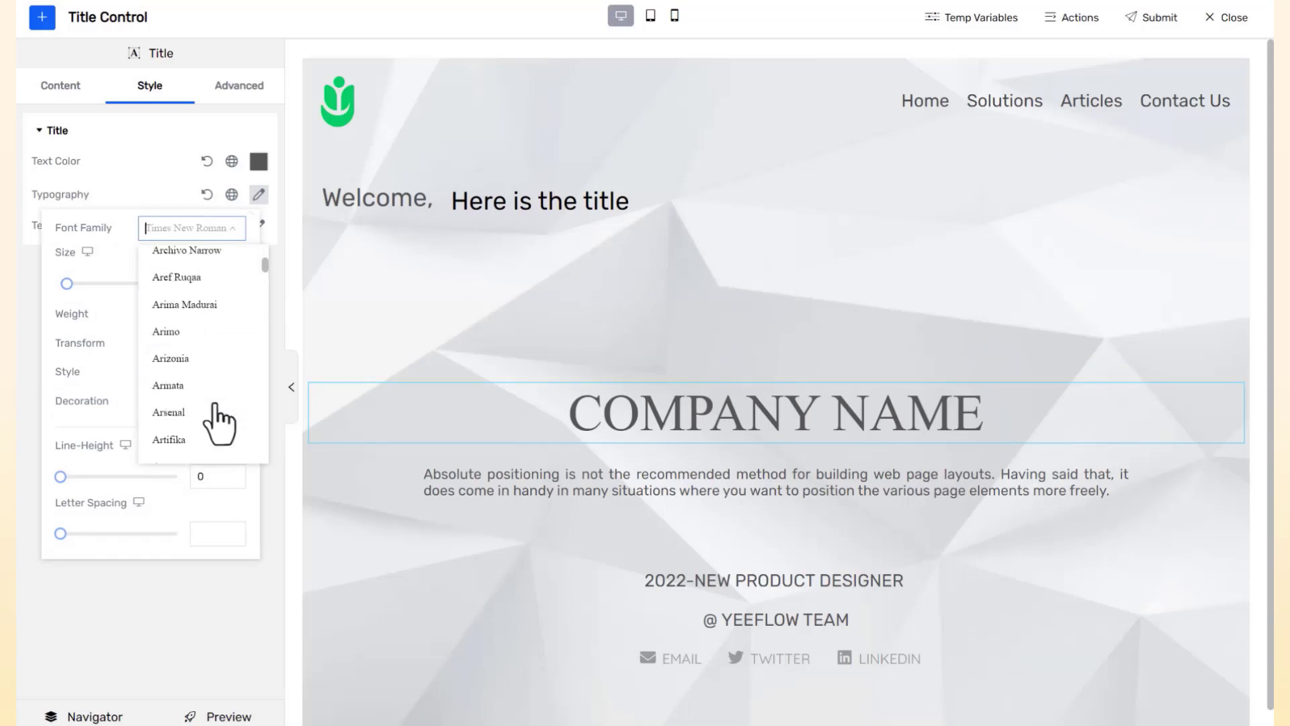
left_click(216, 417)
left_click(215, 228)
left_click(216, 396)
left_click(211, 227)
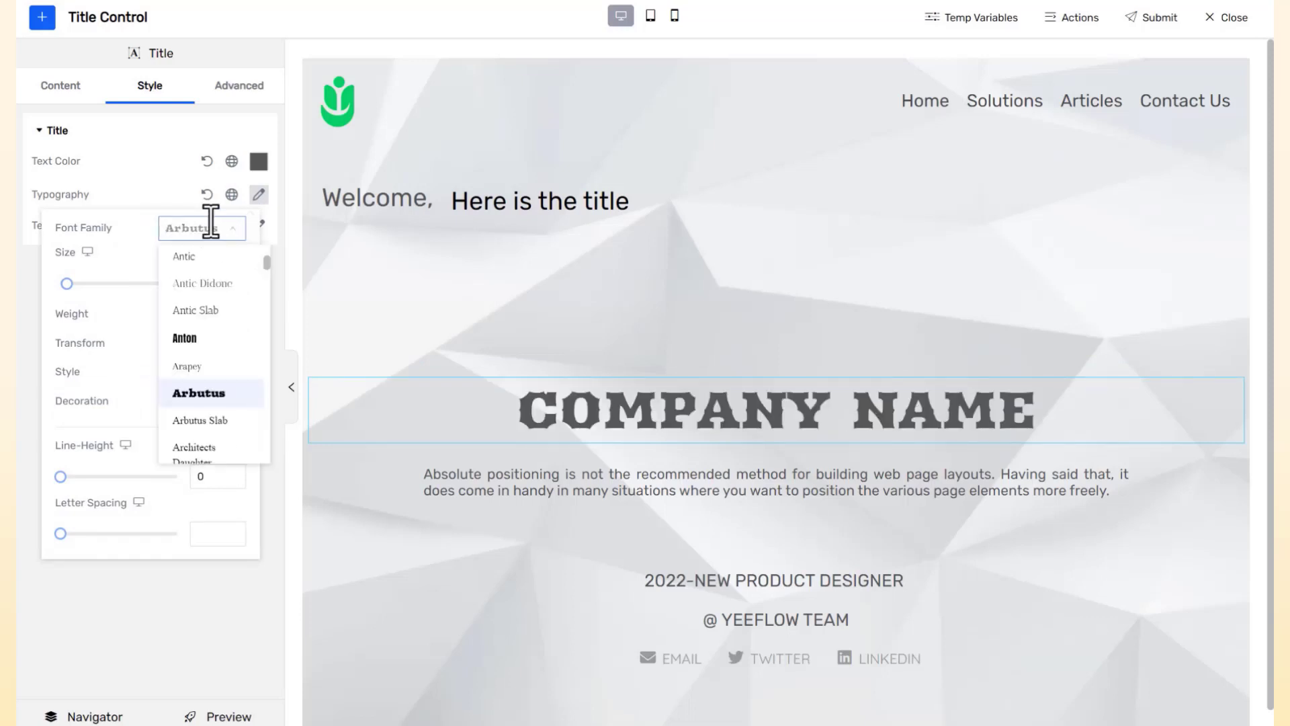
type("anda")
left_click(231, 297)
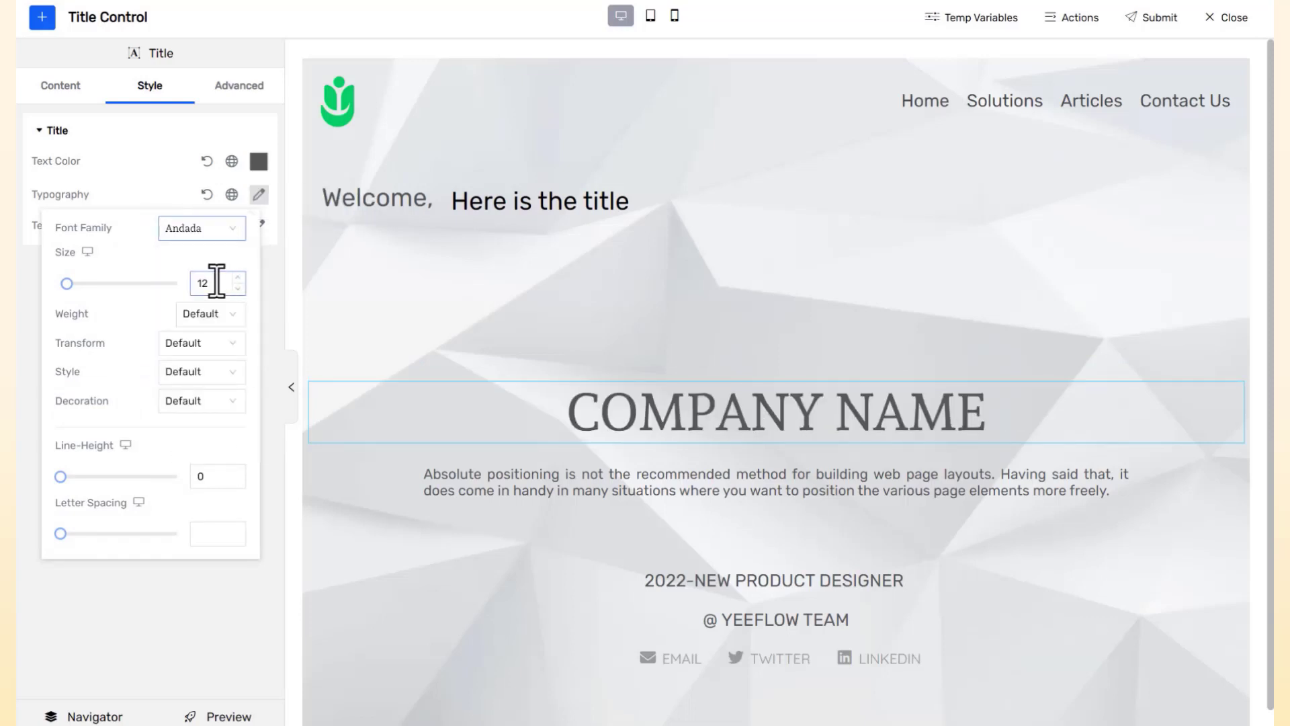
Set the COMPANY NAME title's font size to 103 and its weight to 600
left_click_drag(66, 283, 122, 295)
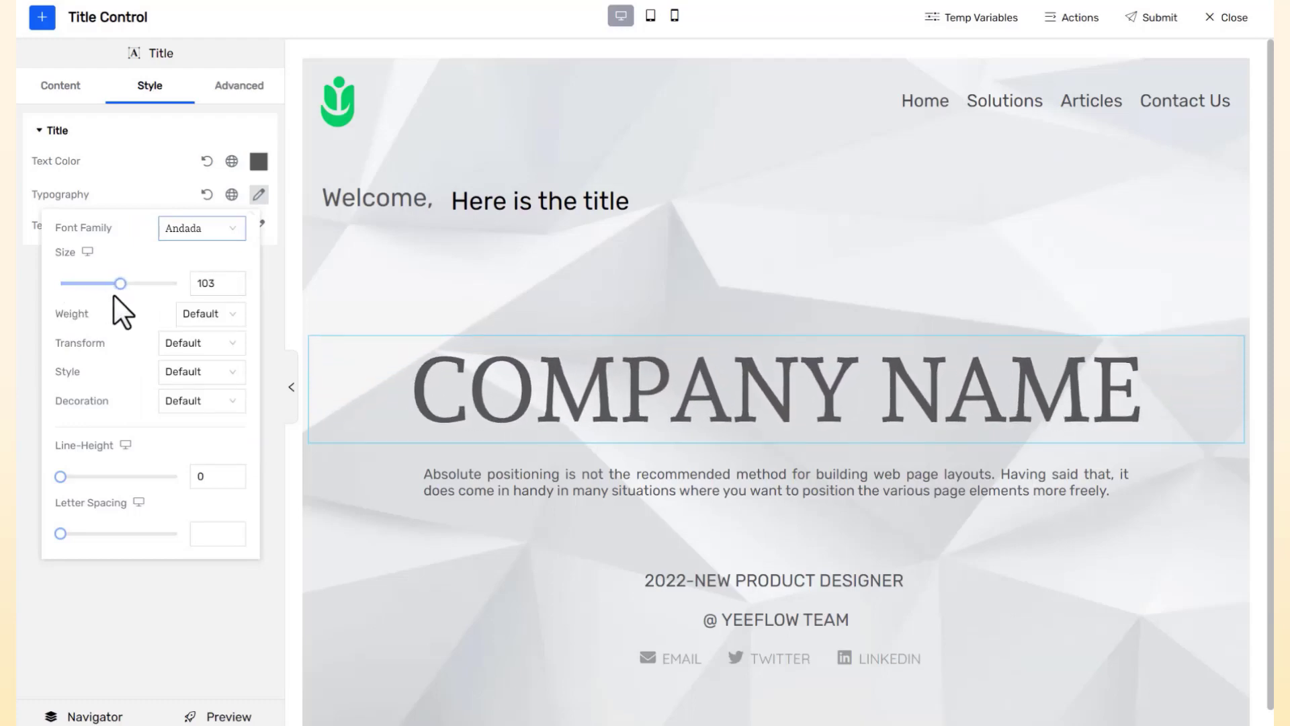
left_click(222, 316)
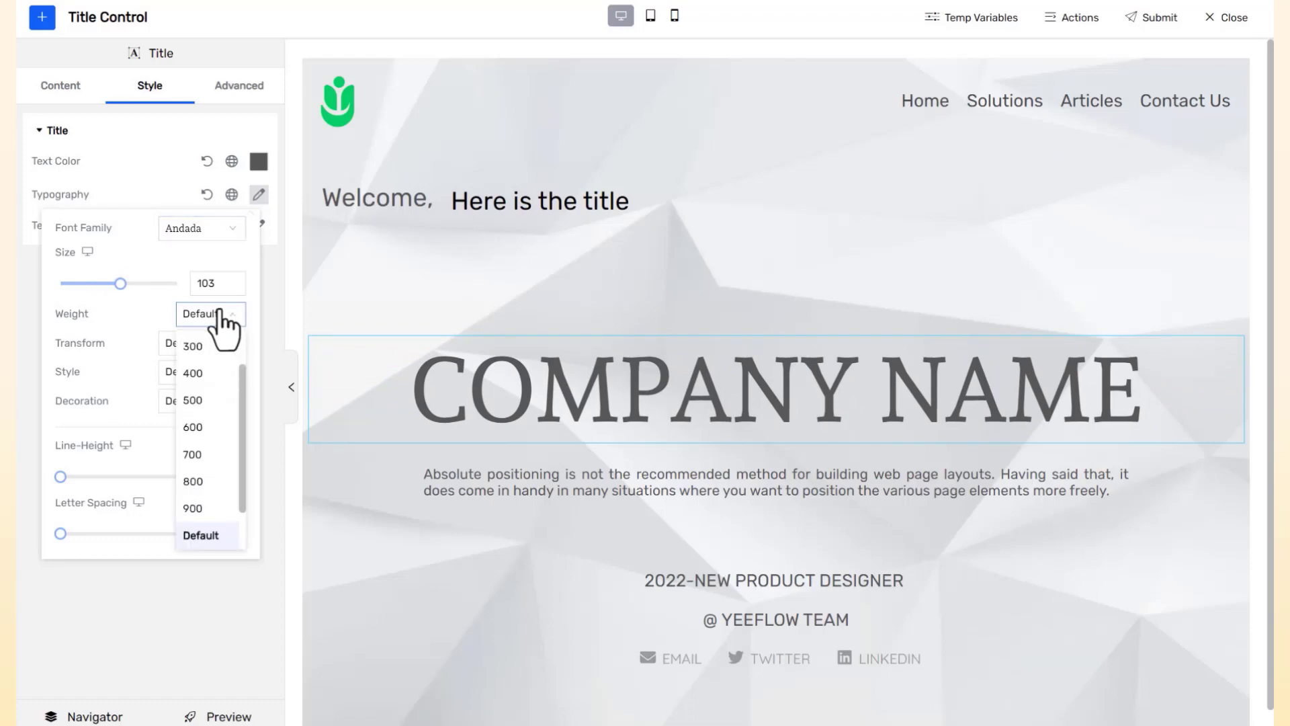
left_click(211, 428)
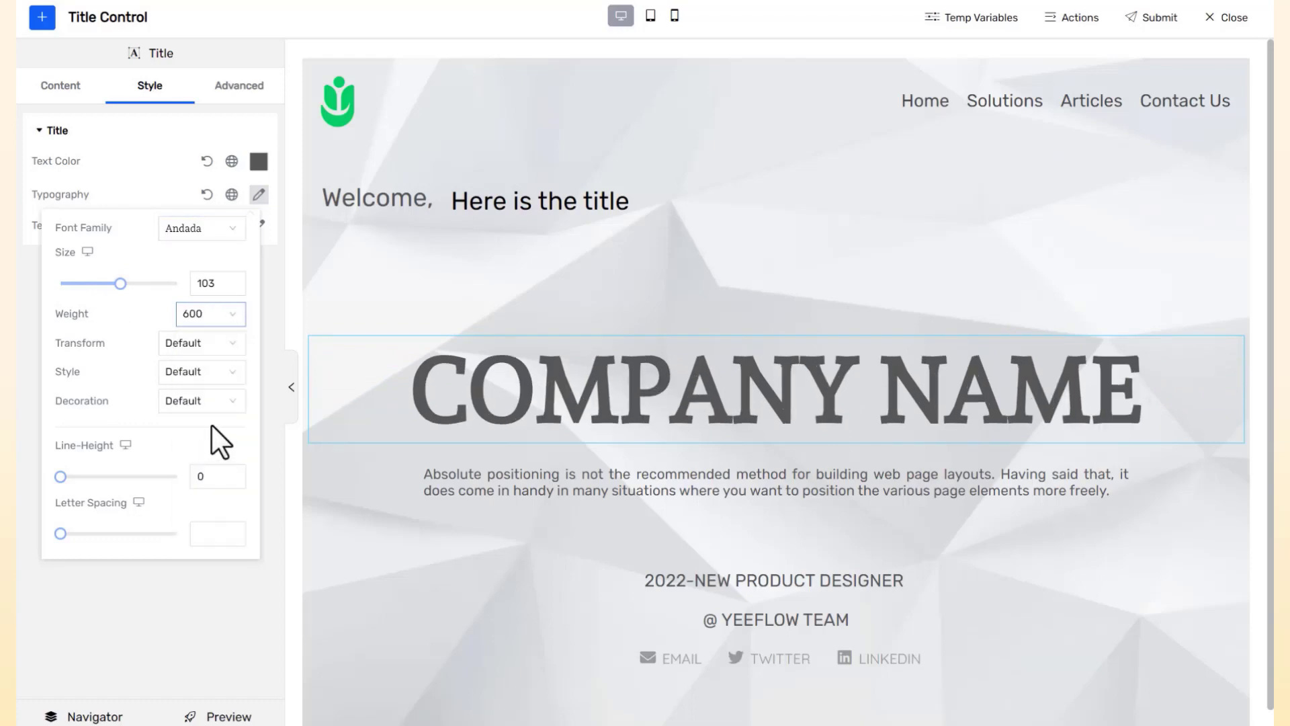
Set the COMPANY NAME title's text shadow color to hex 08CF65
left_click(178, 586)
left_click(259, 225)
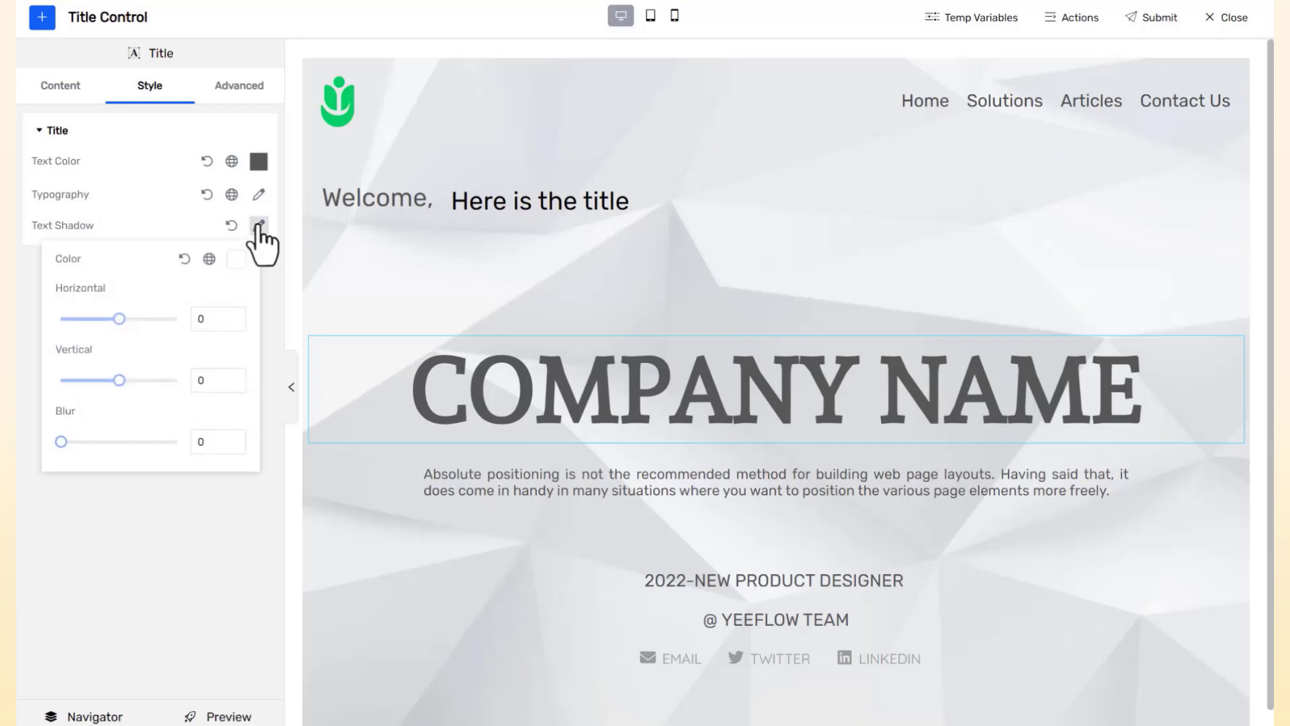
left_click(236, 259)
left_click(161, 461)
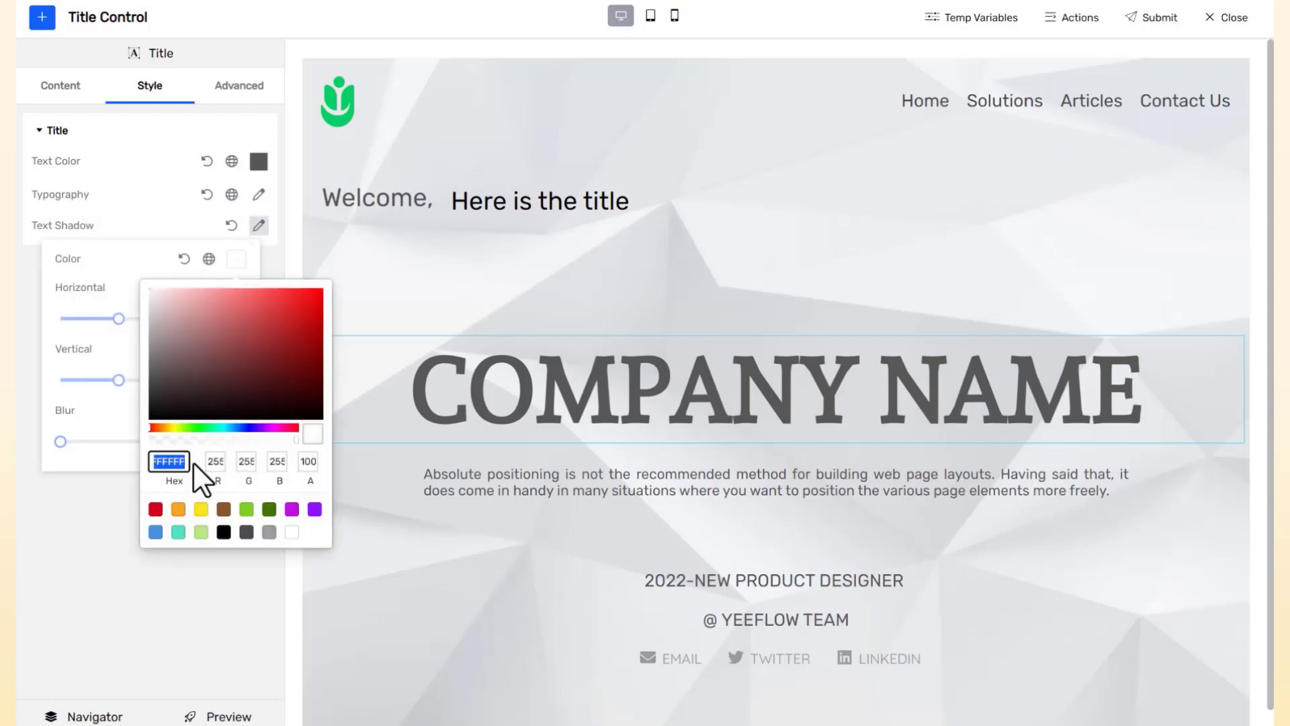
type("08C965")
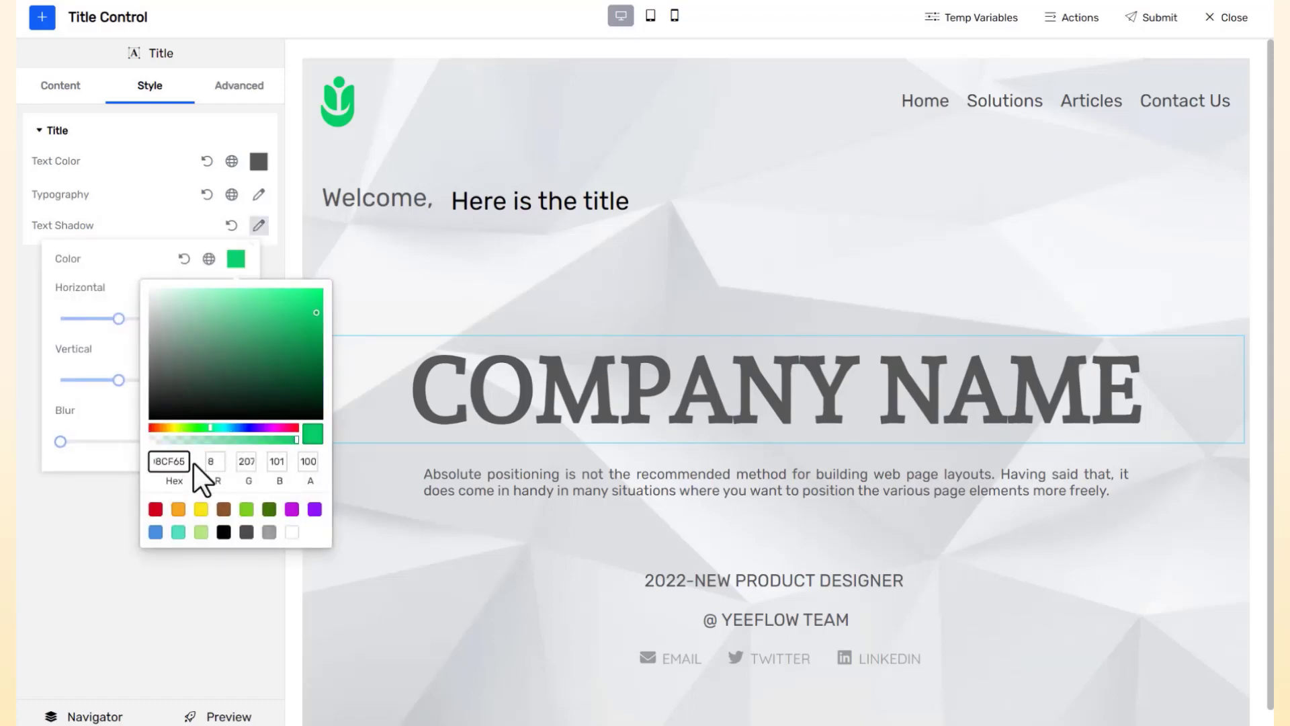
left_click(188, 623)
Offset the COMPANY NAME title's text shadow 3 horizontally and slightly vertically, and add a soft blur to form a glow
left_click(258, 225)
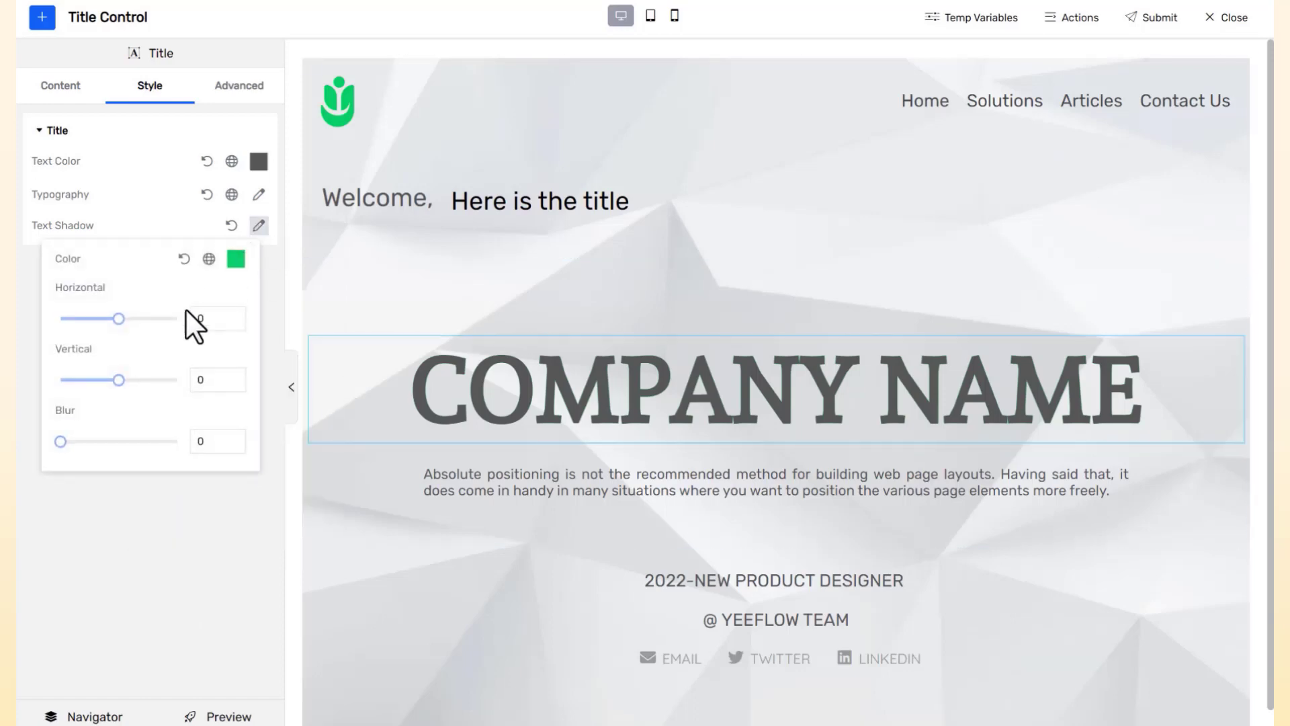
left_click_drag(118, 319, 120, 319)
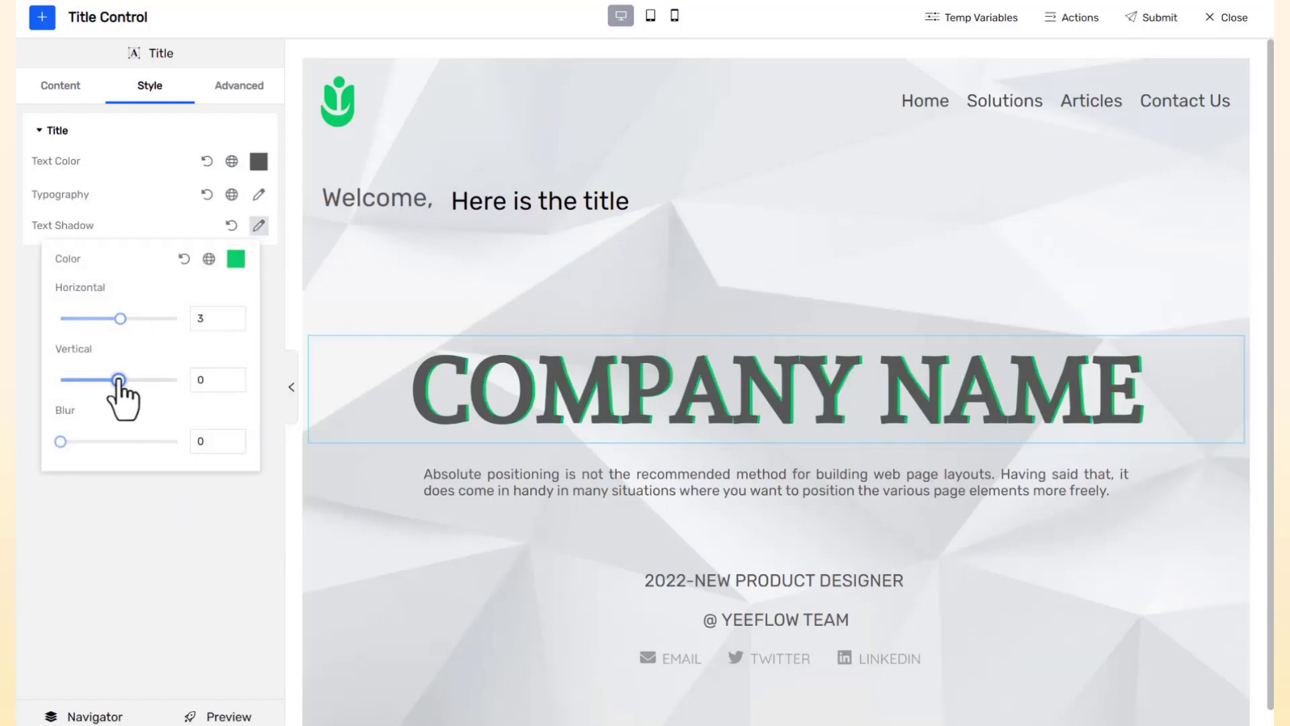
left_click_drag(119, 380, 121, 381)
left_click_drag(75, 442, 79, 448)
left_click(125, 506)
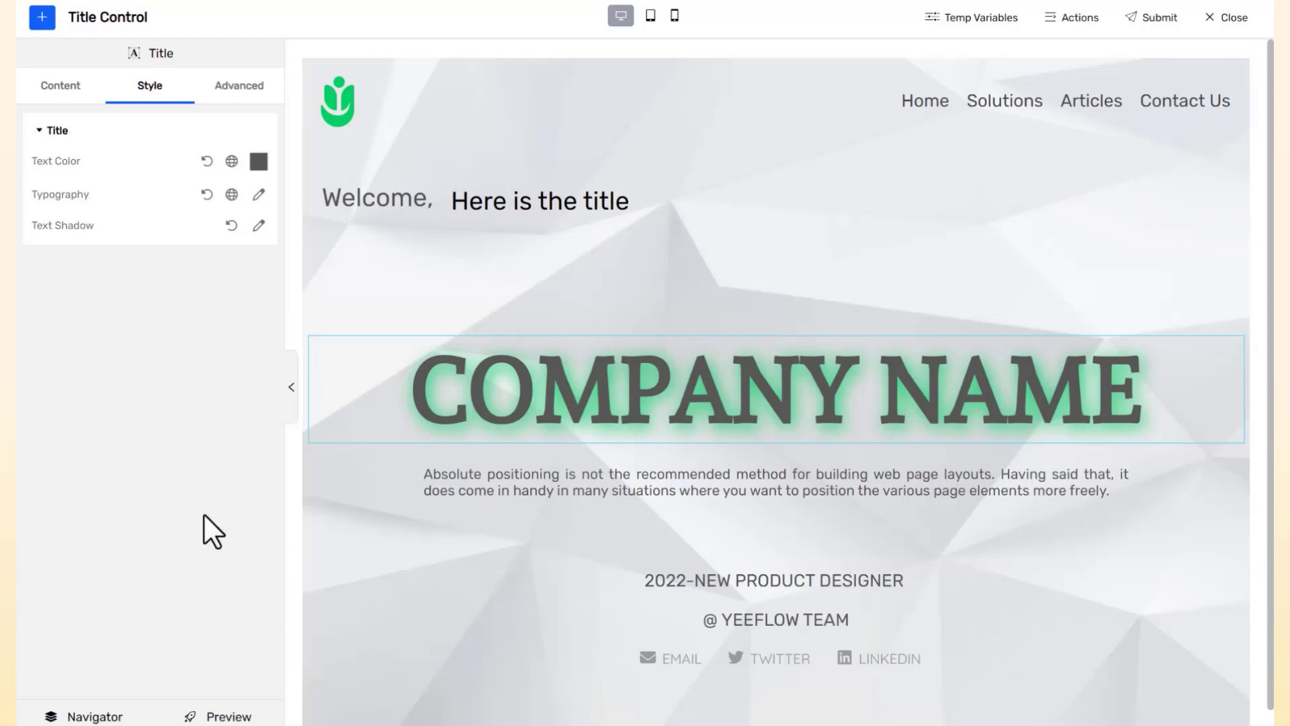
Set the font style of the paragraph title below COMPANY NAME to Italic
left_click(345, 499)
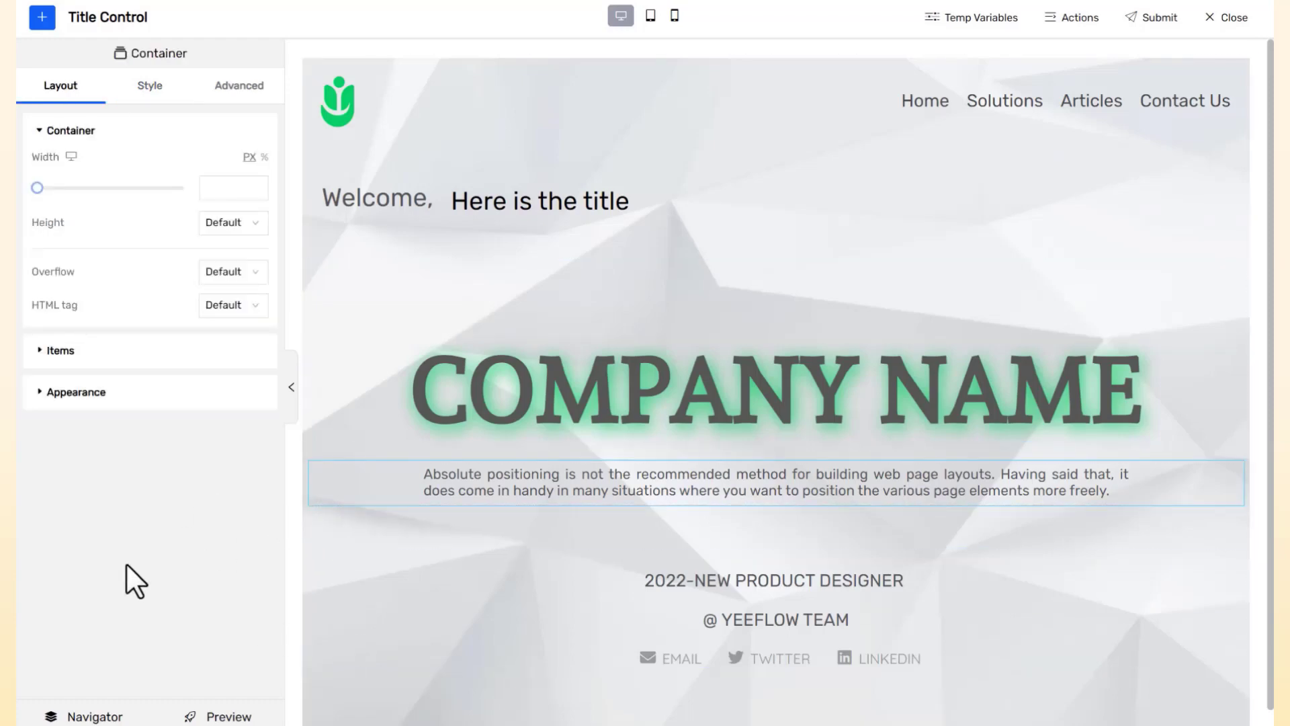
left_click(151, 87)
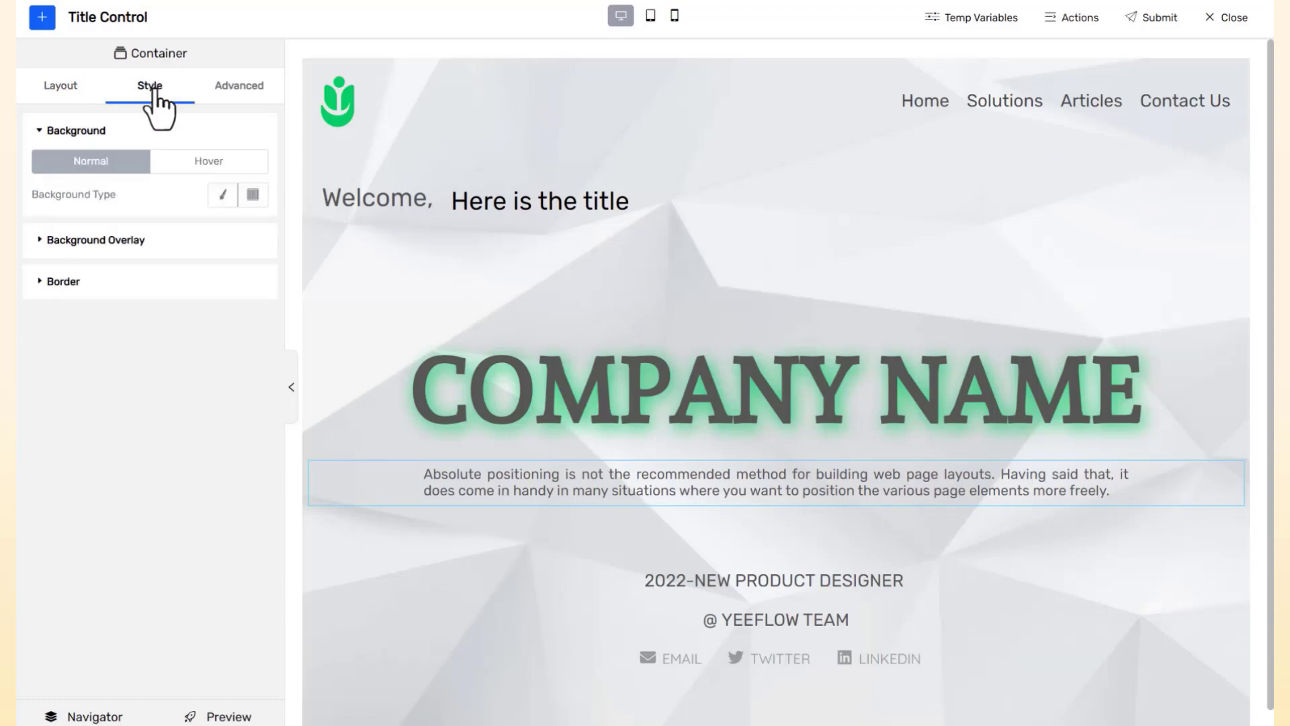
left_click(454, 476)
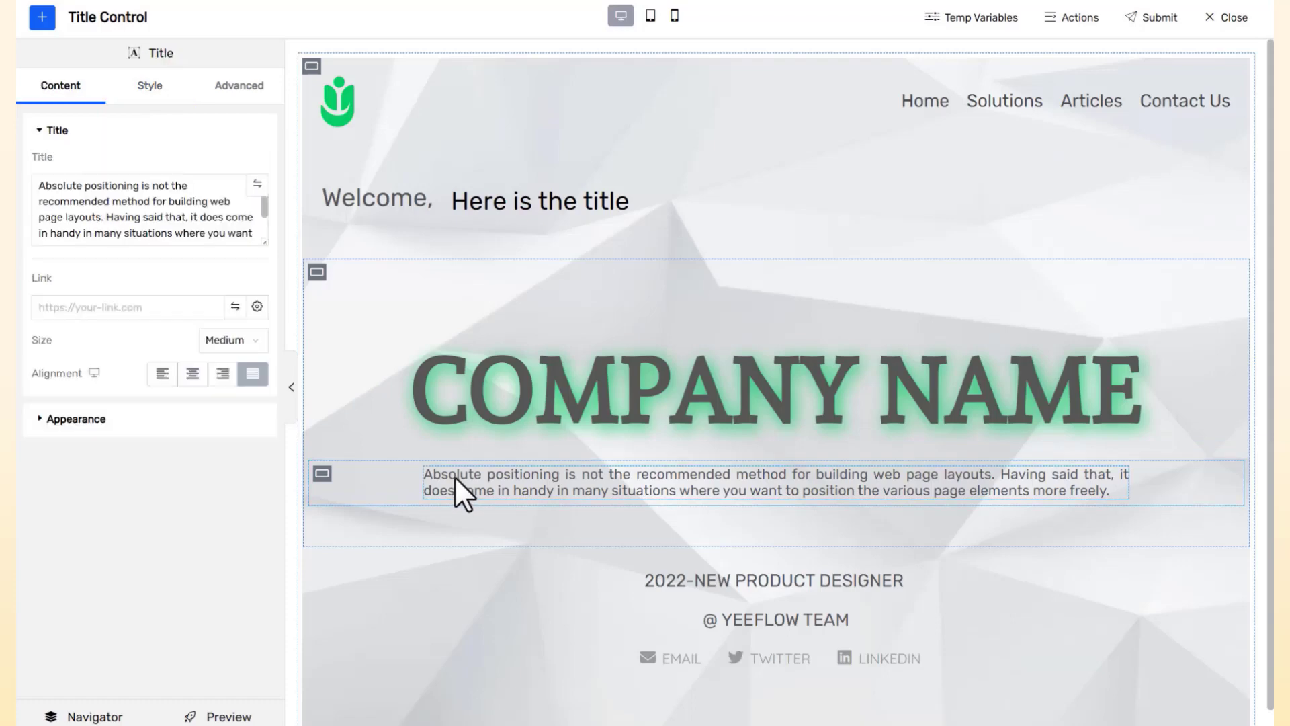
left_click(155, 87)
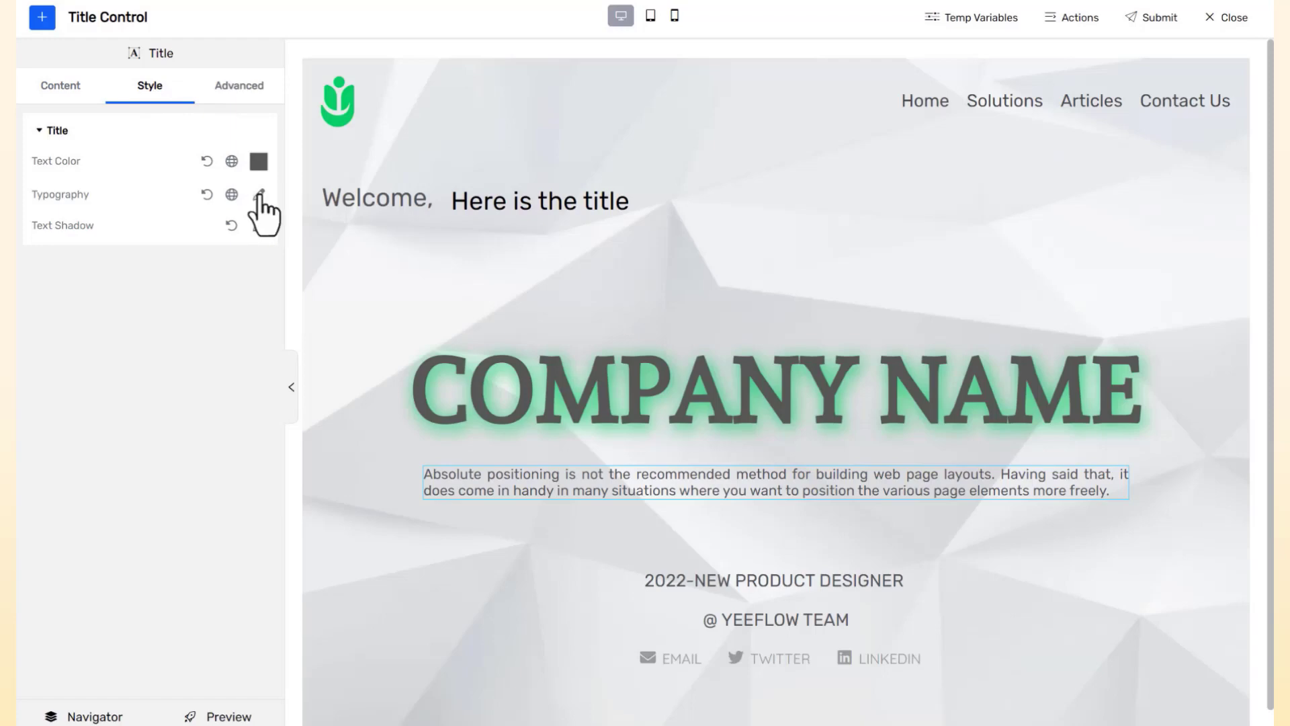
left_click(260, 195)
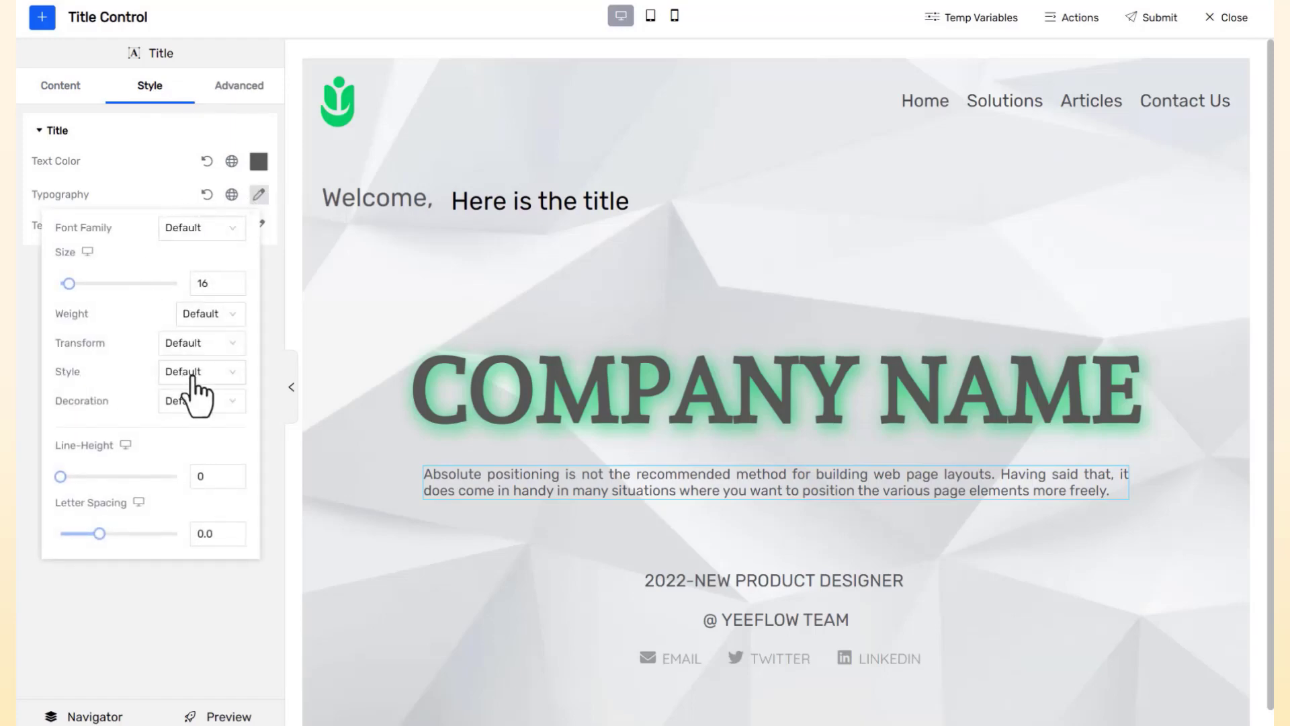
left_click(232, 388)
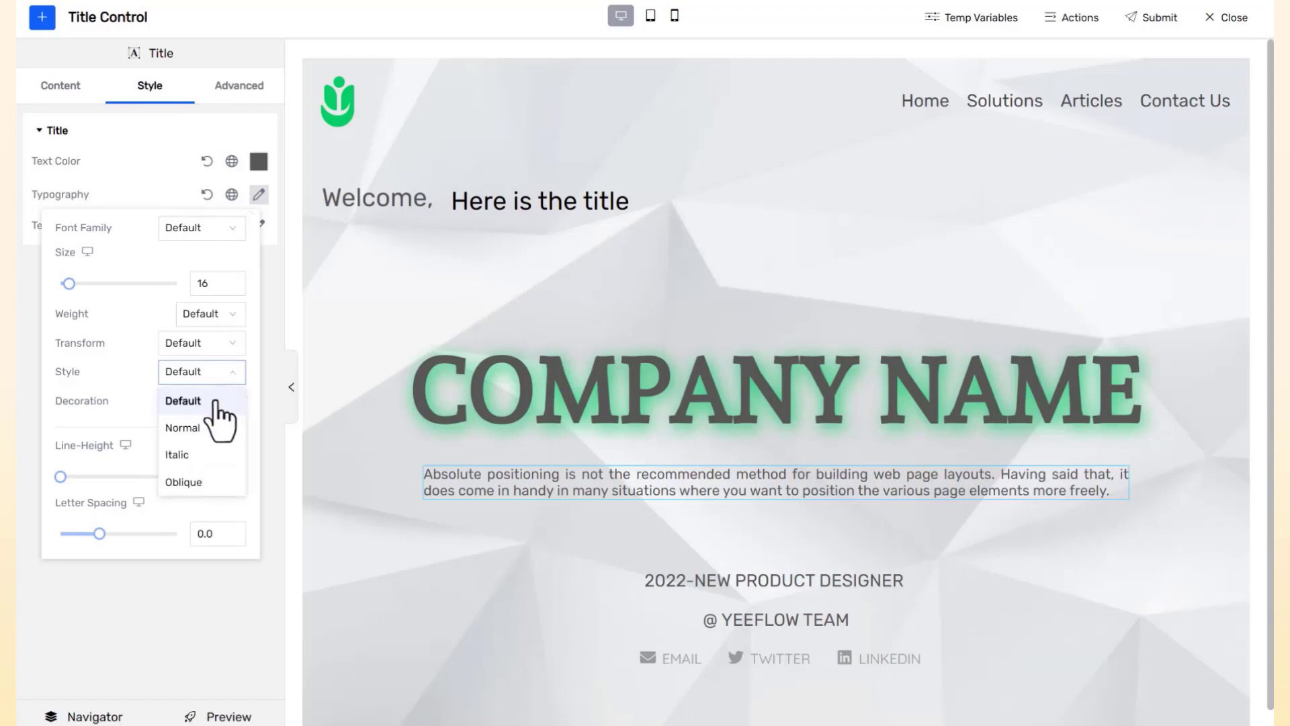
left_click(177, 455)
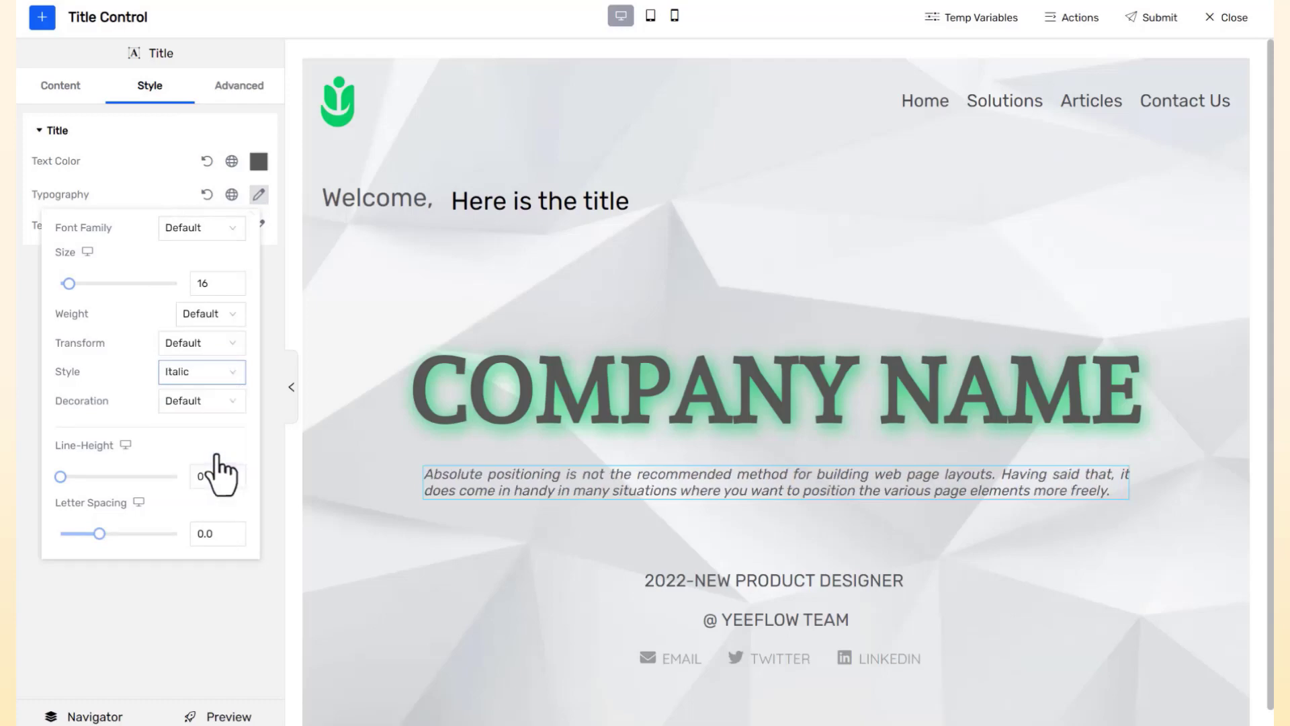
Try the Line Through decoration on the paragraph title, and settle on Underline
left_click(232, 400)
left_click(197, 511)
left_click(232, 400)
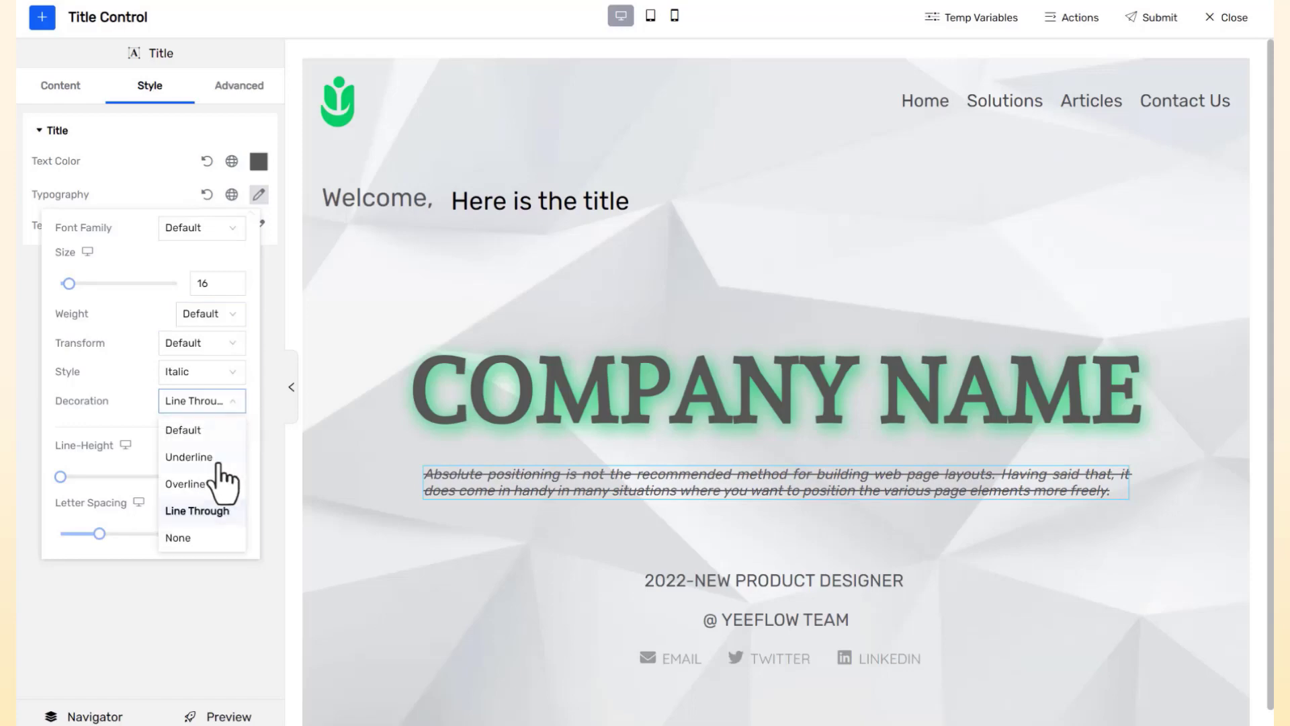
left_click(195, 457)
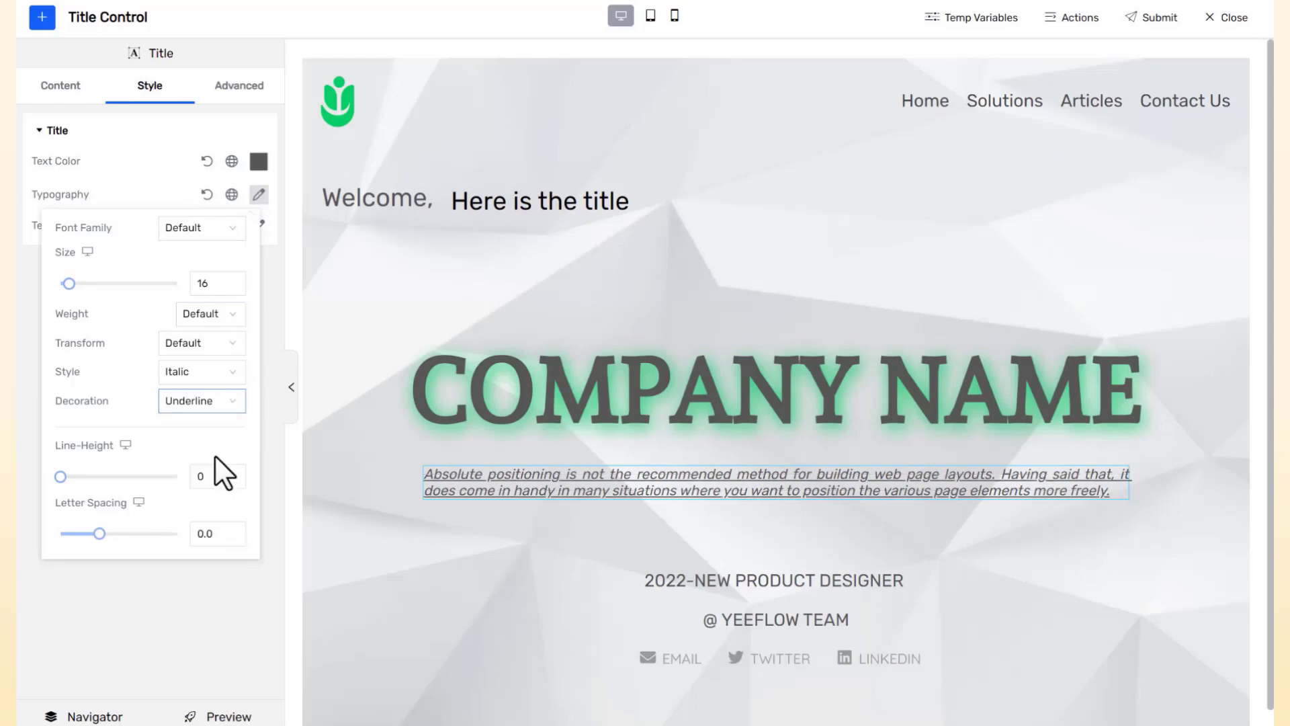
Set the paragraph title's line height to 20 and slightly increase its letter spacing
left_click(62, 477)
left_click_drag(63, 478, 84, 485)
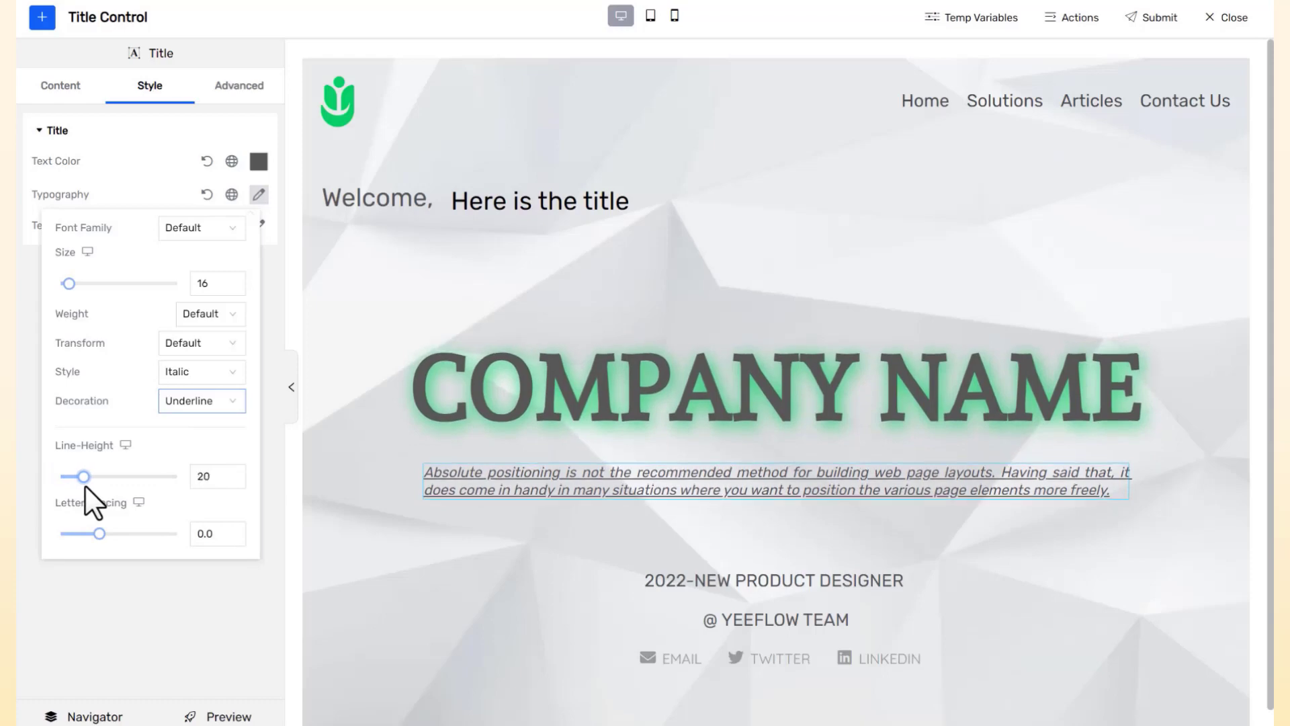
left_click_drag(99, 533, 100, 535)
left_click(131, 592)
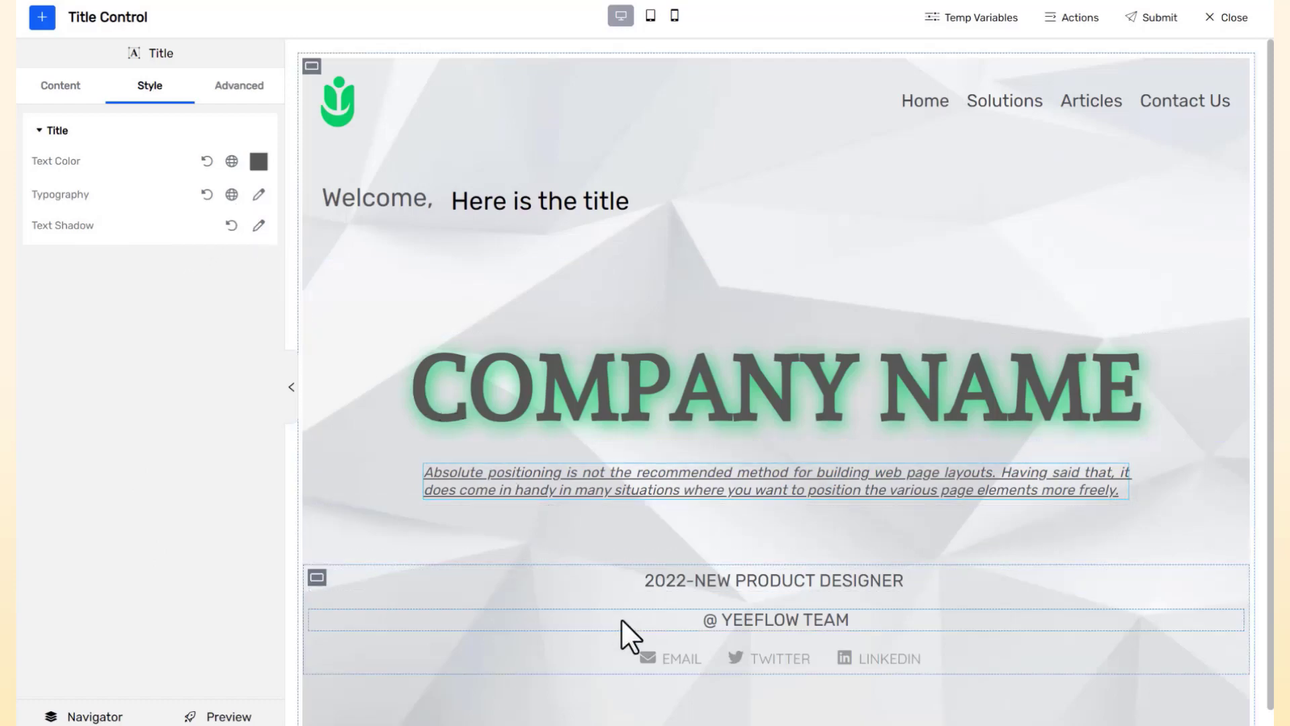
Set the width of the 2022-NEW PRODUCT DESIGNER title to Inline (auto)
left_click(638, 586)
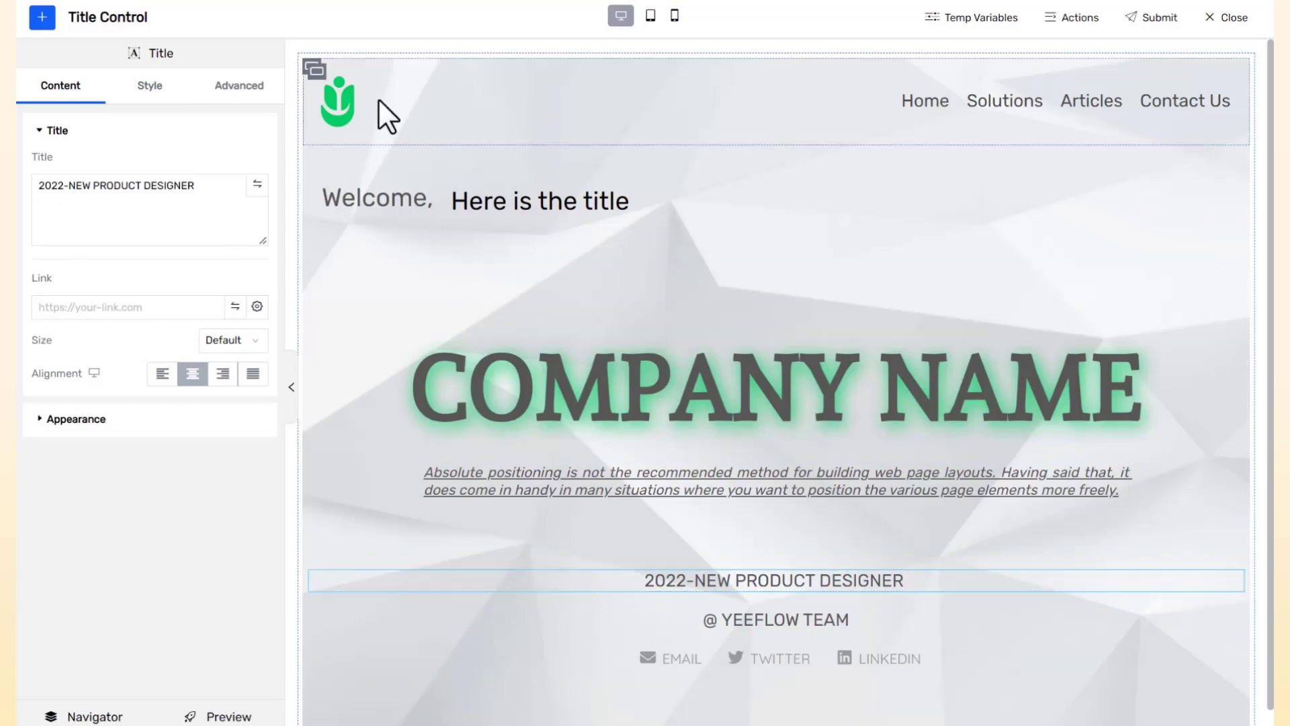
left_click(240, 85)
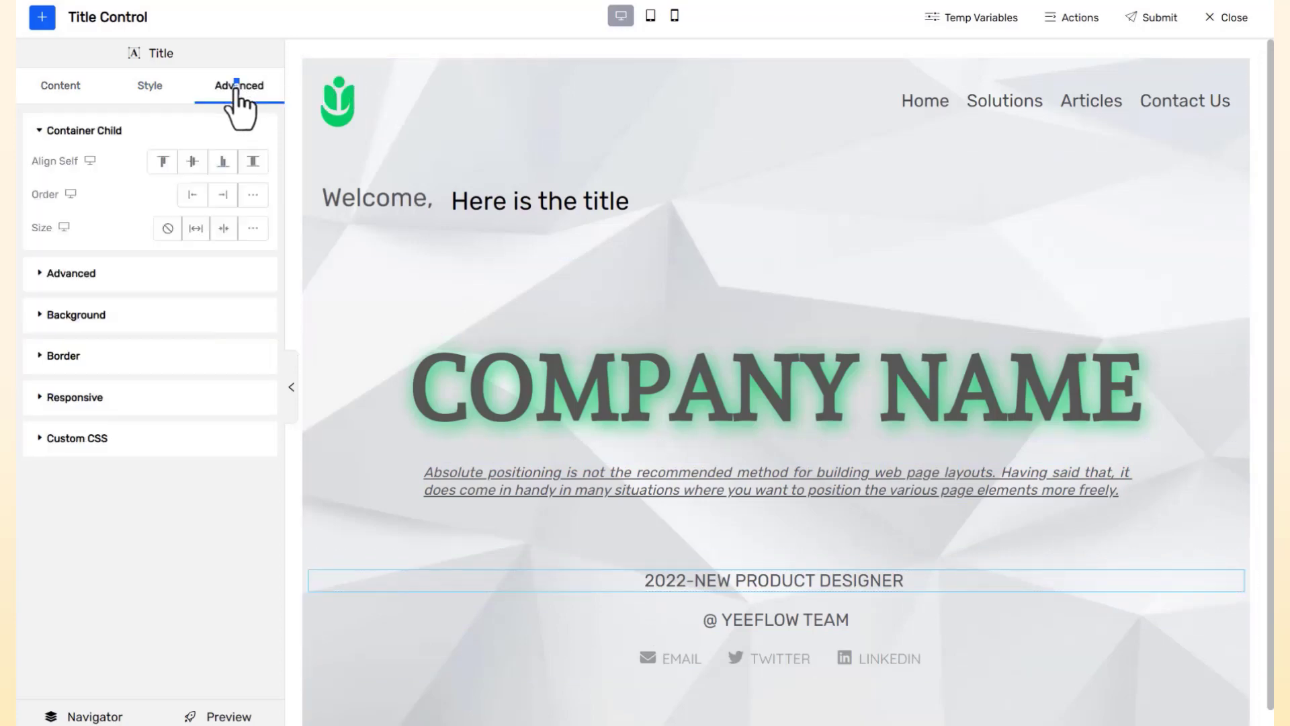
left_click(214, 296)
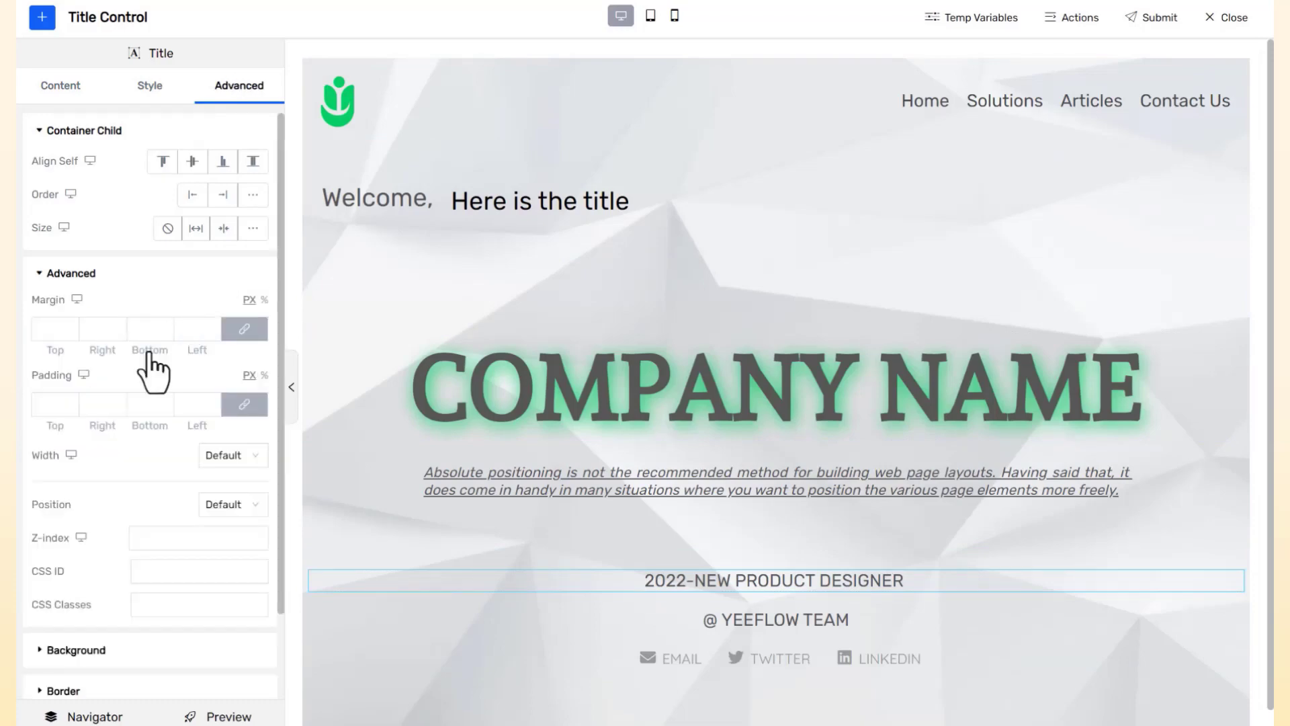
left_click(254, 459)
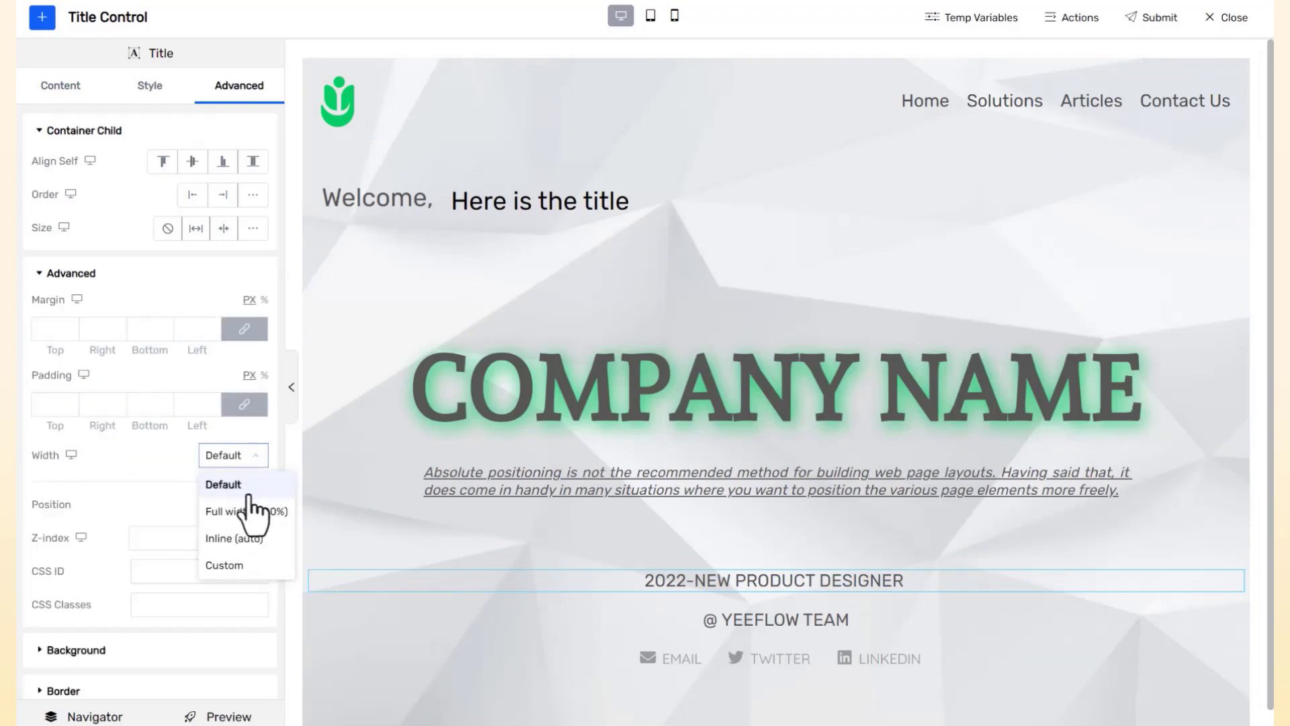
left_click(239, 537)
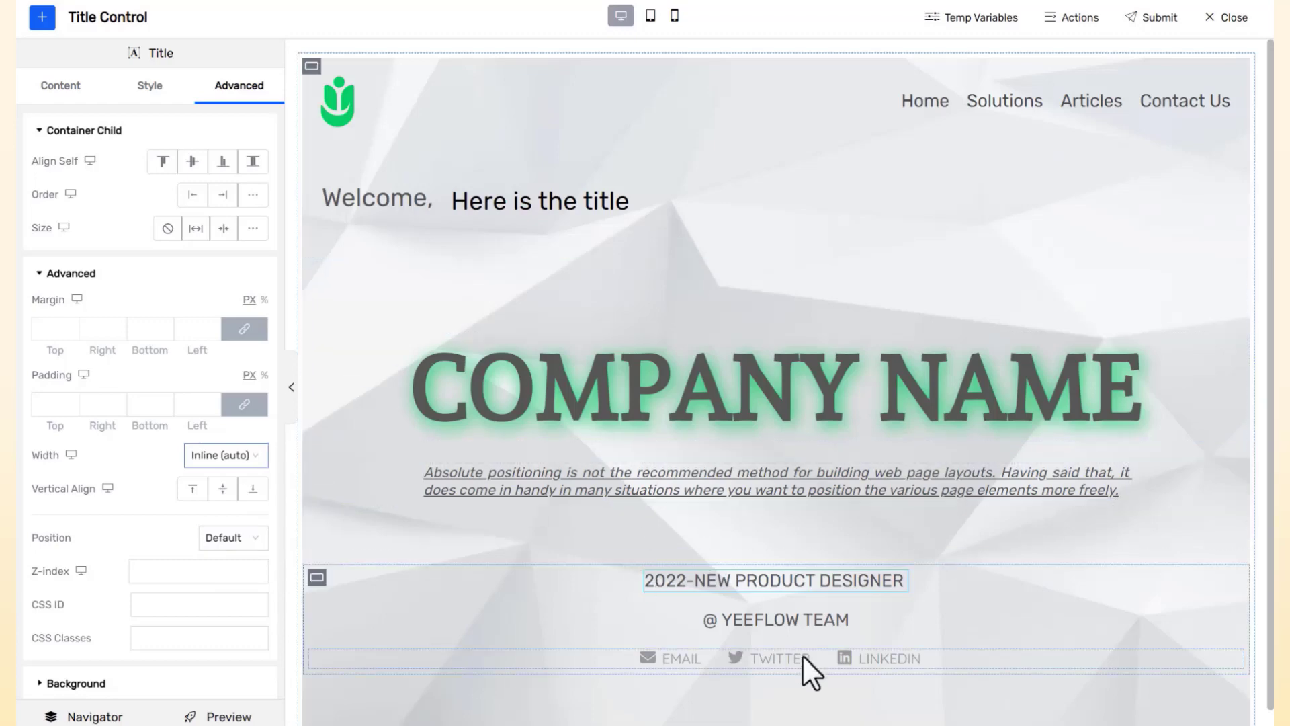
Set the width of the @ YEEFLOW TEAM title to Inline (auto) so it shares a line with 2022-NEW PRODUCT DESIGNER
left_click(790, 625)
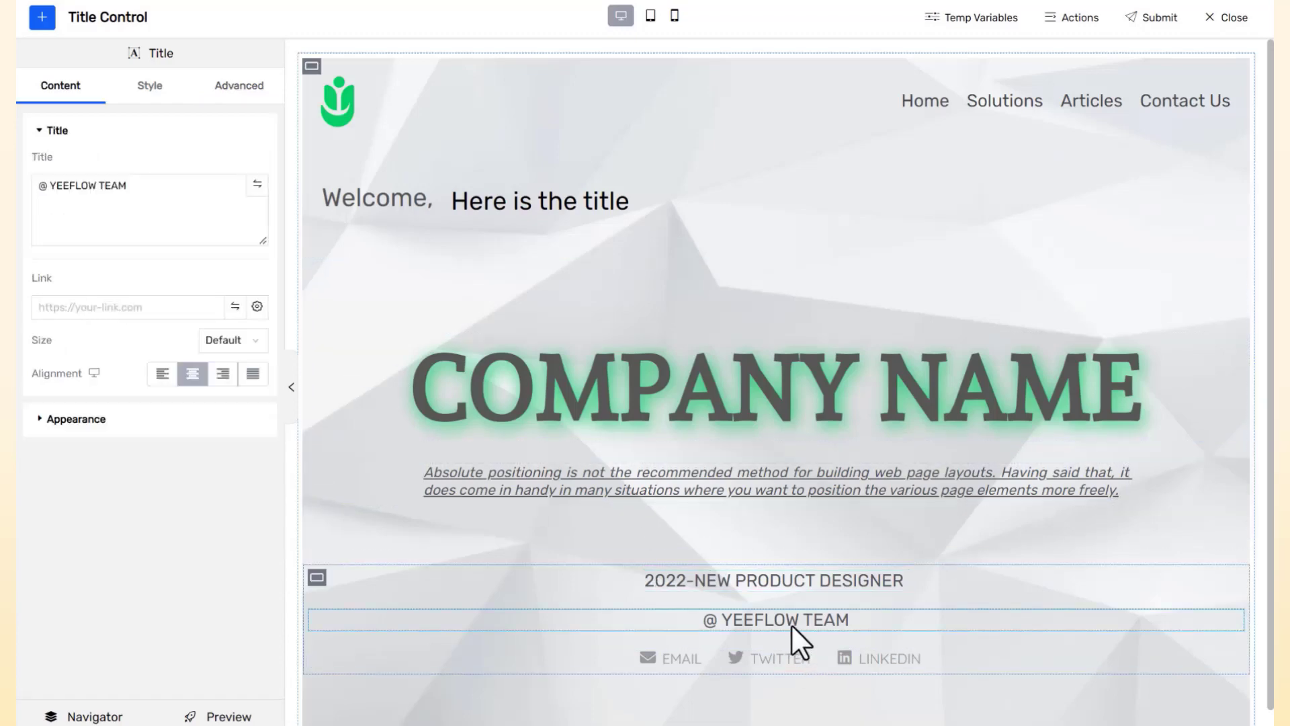
left_click(242, 86)
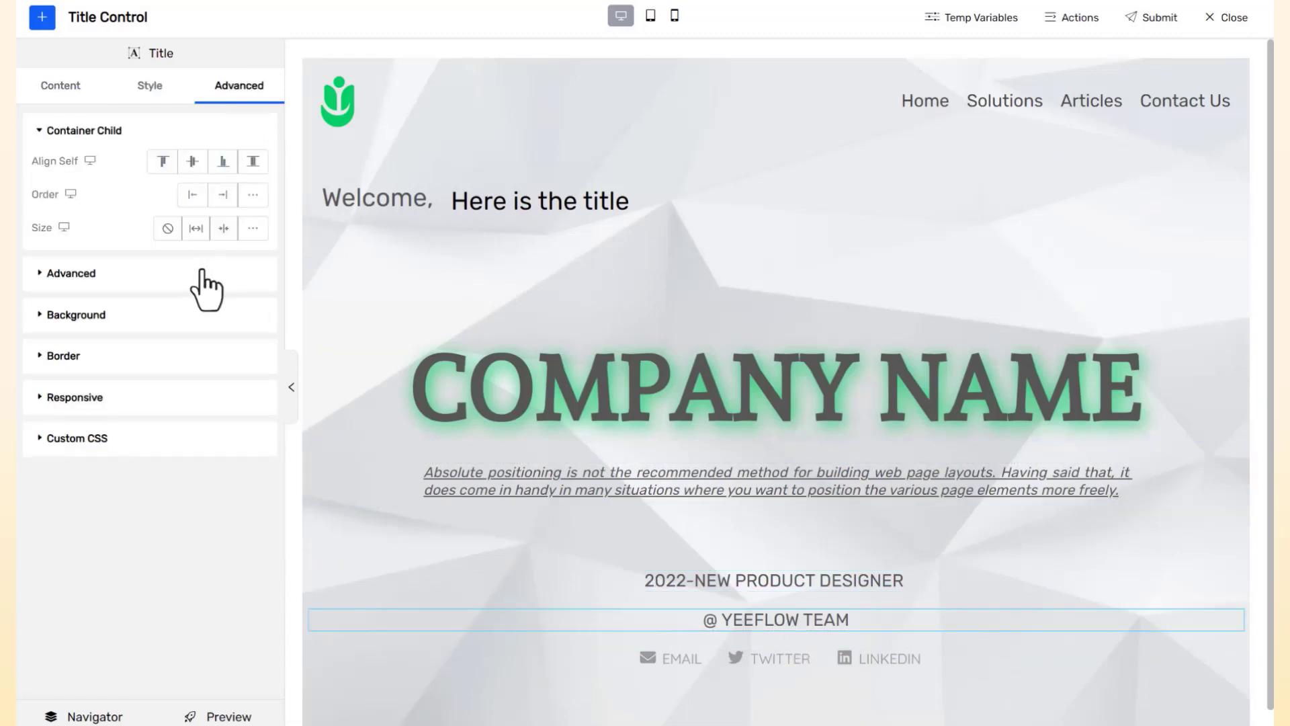
left_click(202, 274)
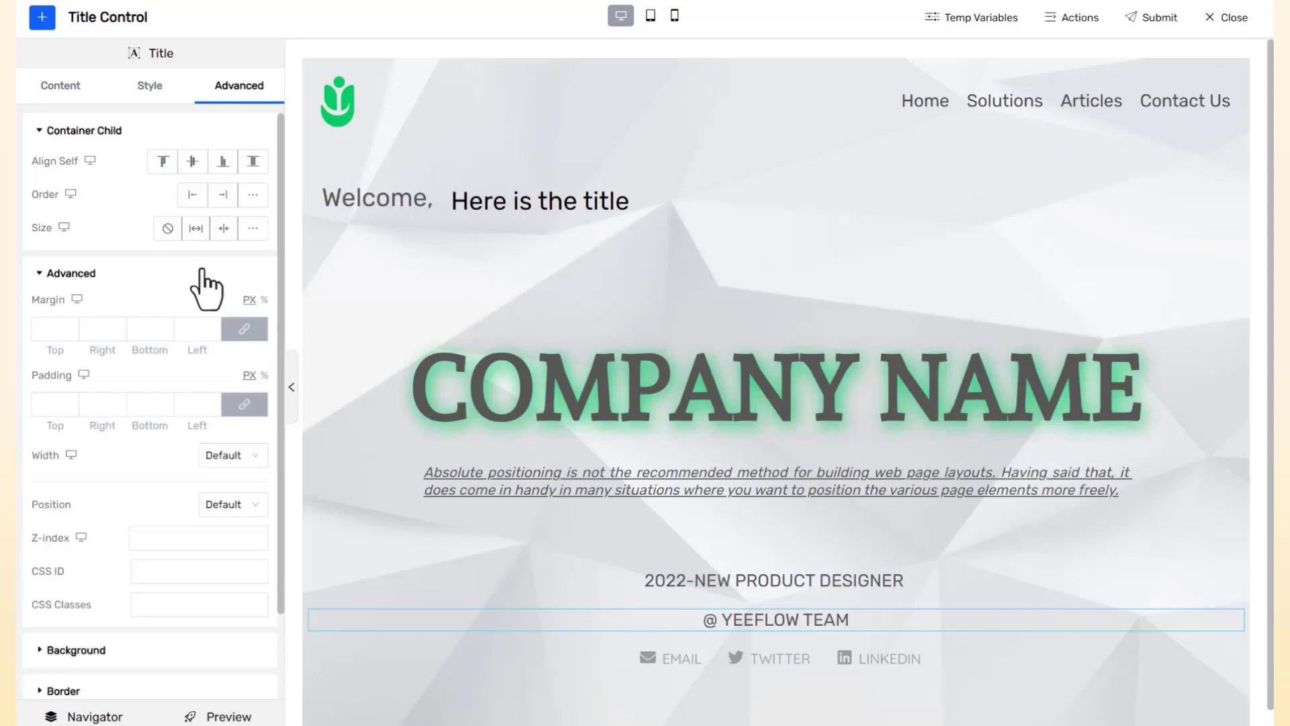
left_click(258, 458)
left_click(251, 537)
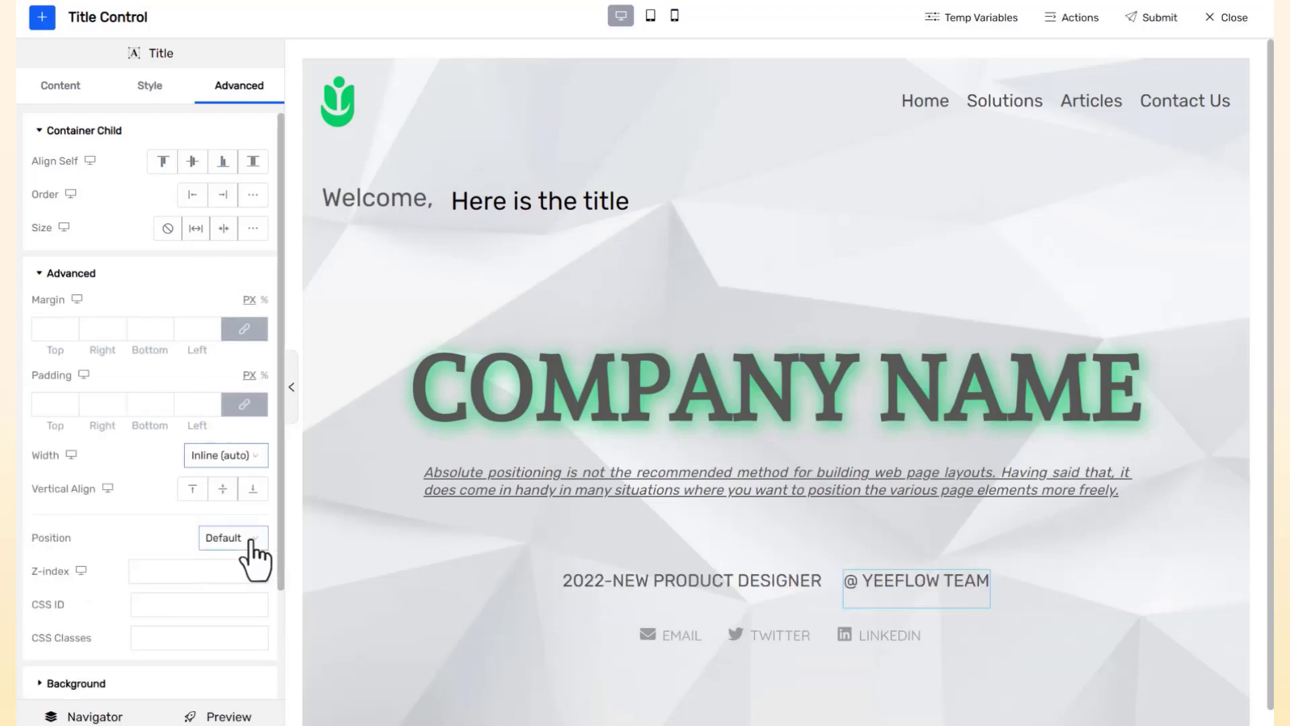
Preview the finished page to check how the styled titles render
left_click(385, 581)
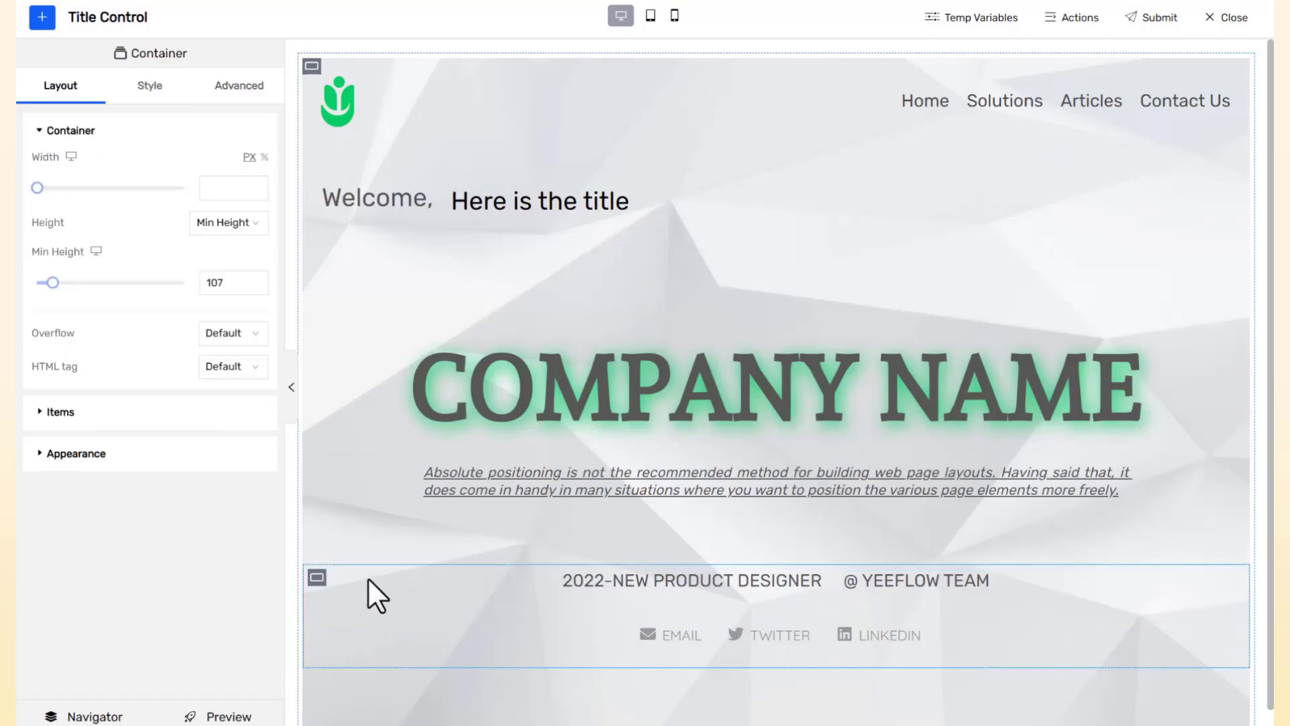
left_click(229, 716)
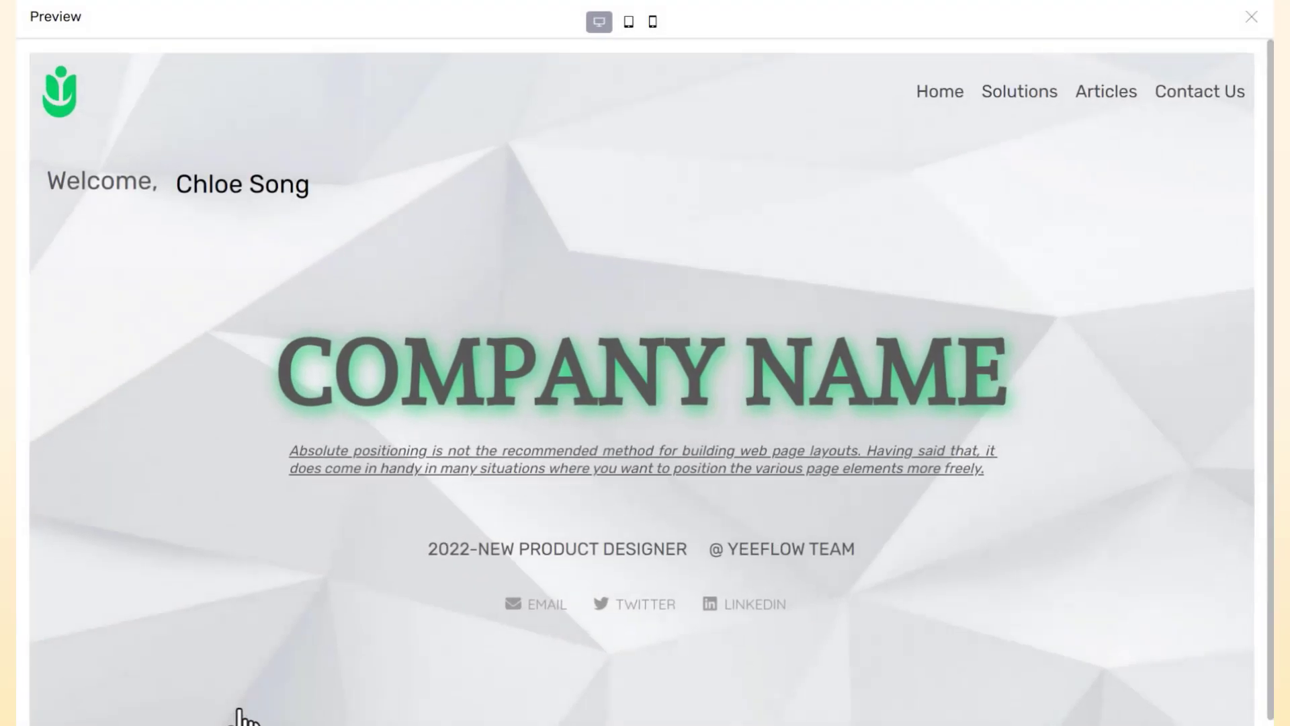